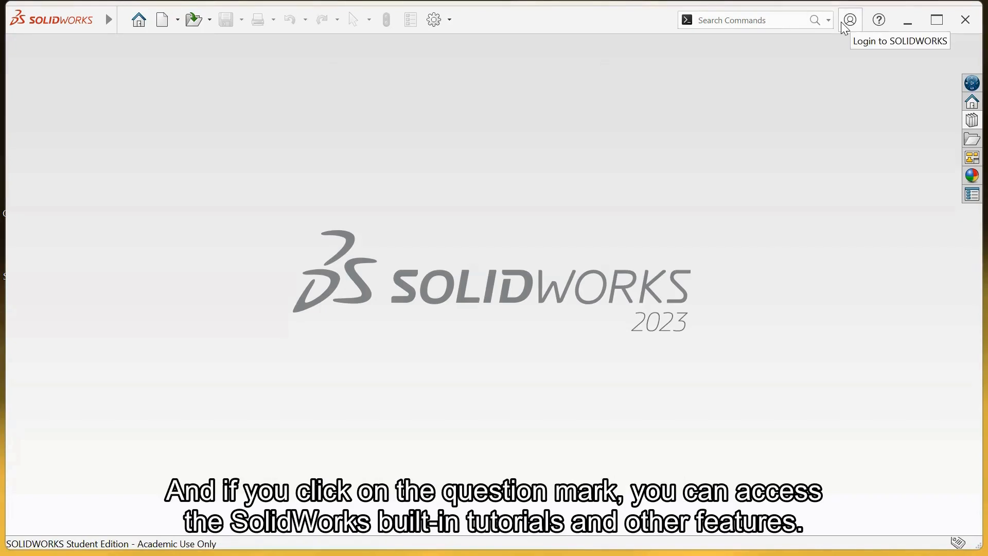
Step: Open the built-in SOLIDWORKS tutorials and view the Lesson 1: Parts overview
left_click(881, 23)
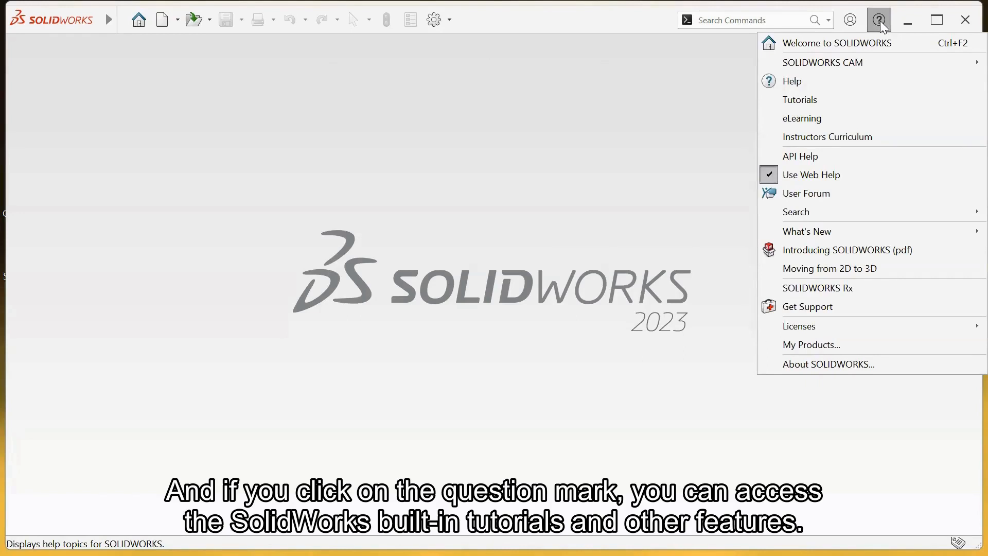
left_click(836, 104)
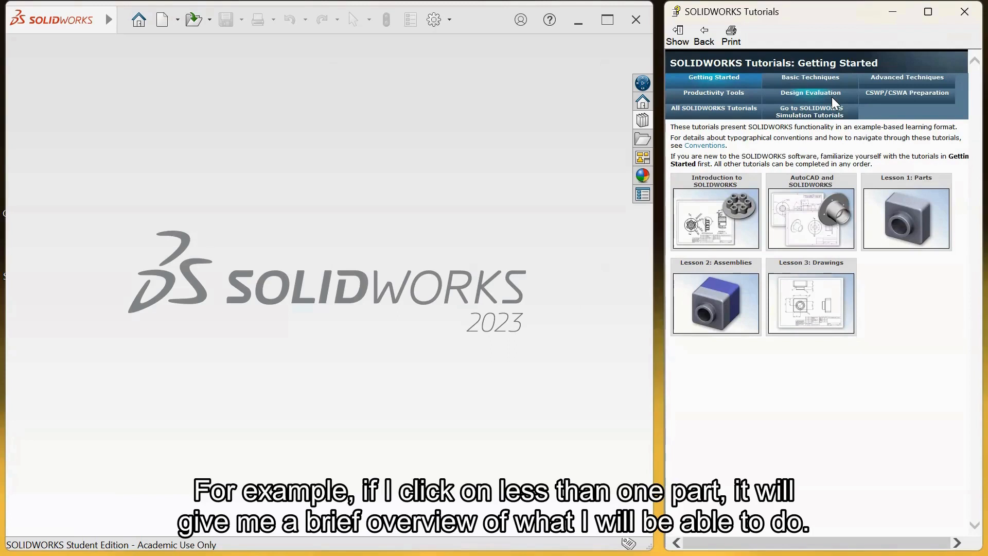
mouse_move(918, 233)
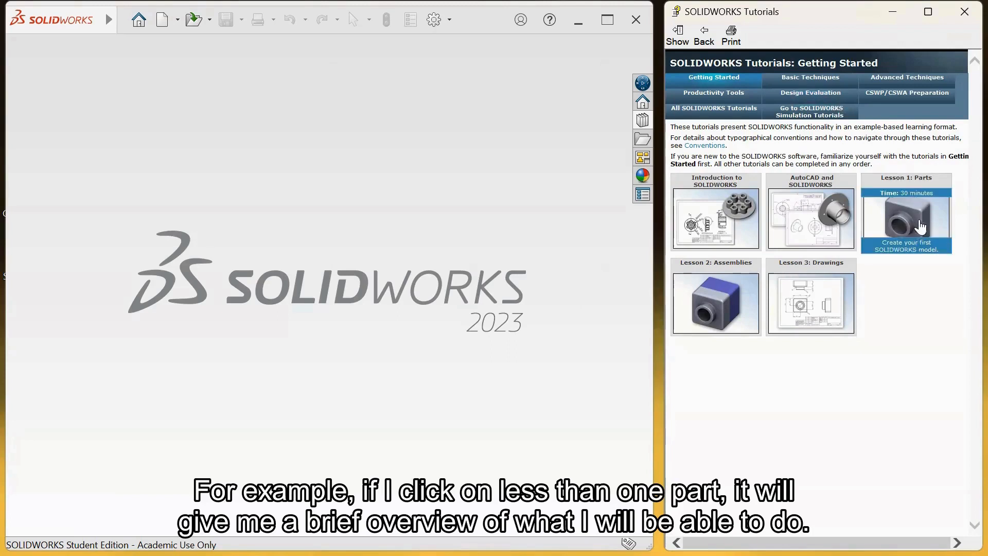
left_click(918, 233)
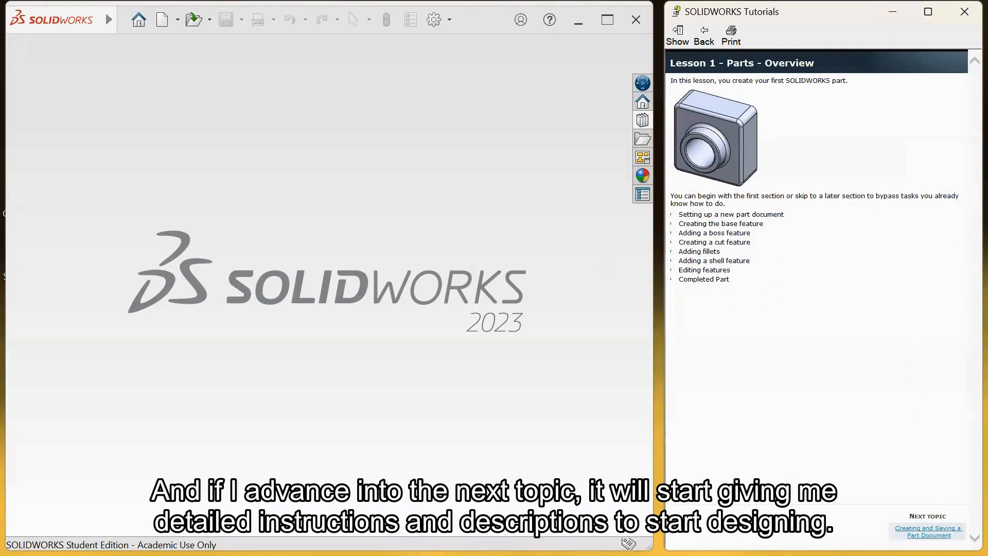
Step: Locate the New command from the Creating and Saving a Part Document topic, and return to the lesson overview
left_click(929, 532)
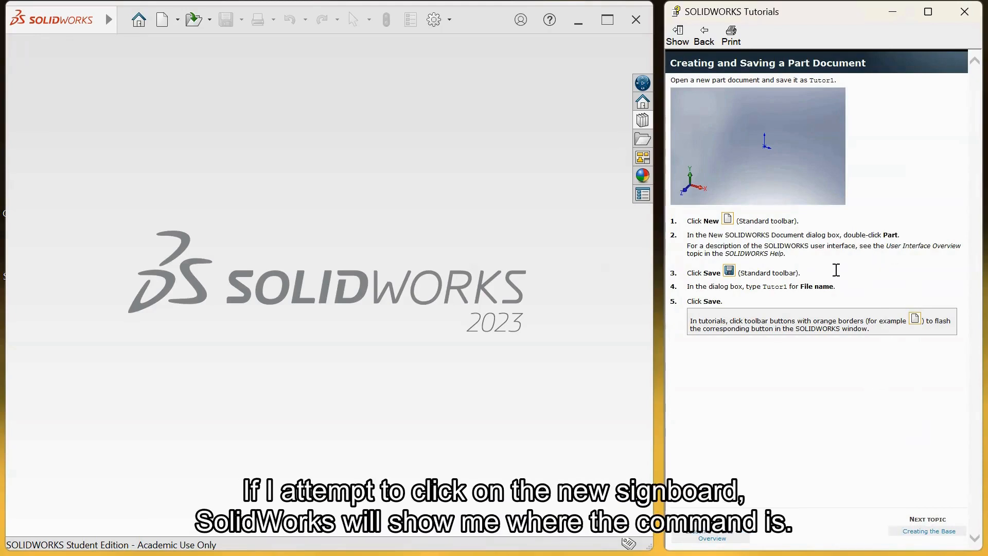
left_click(729, 220)
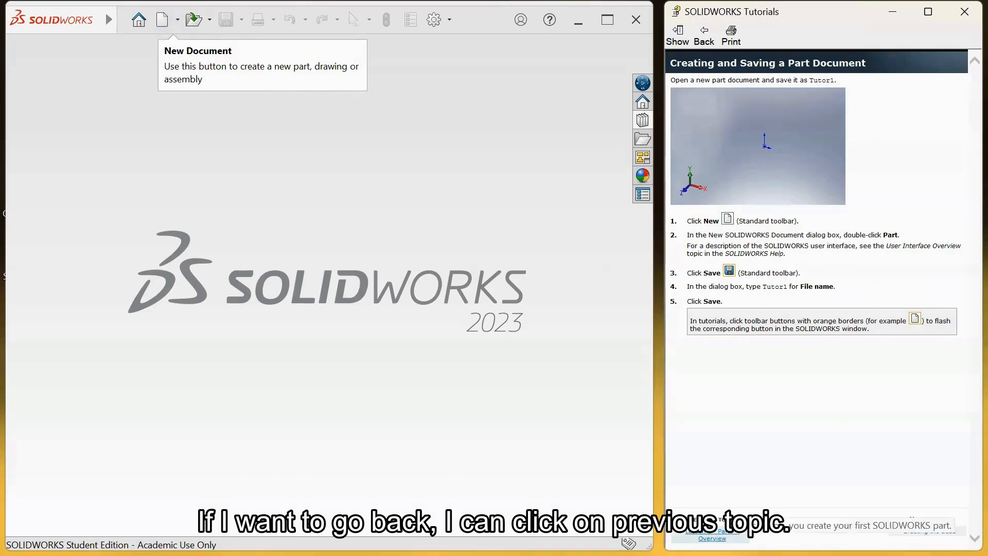
left_click(726, 535)
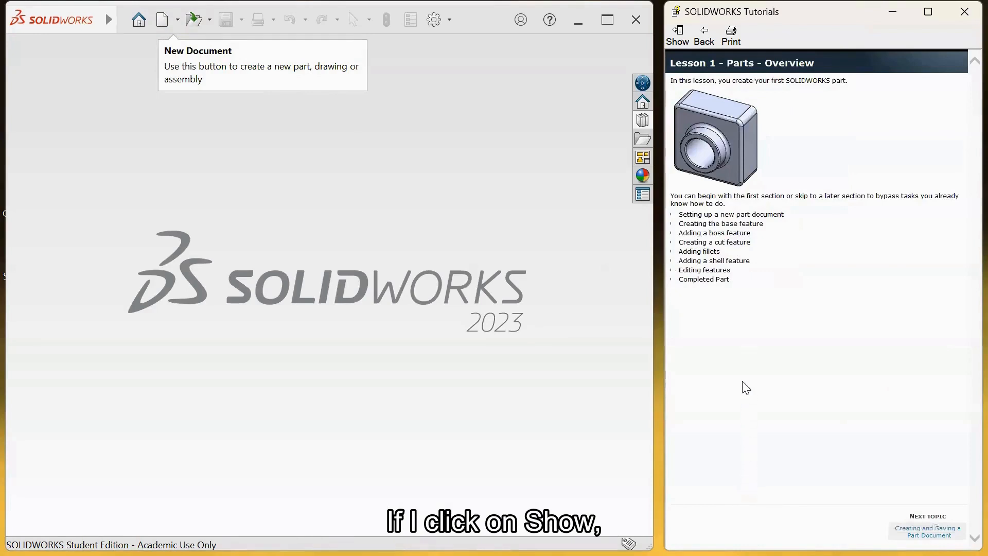
Step: Go to the Getting Started page through the tutorial contents list, and close the tutorials with the list hidden again
left_click(681, 38)
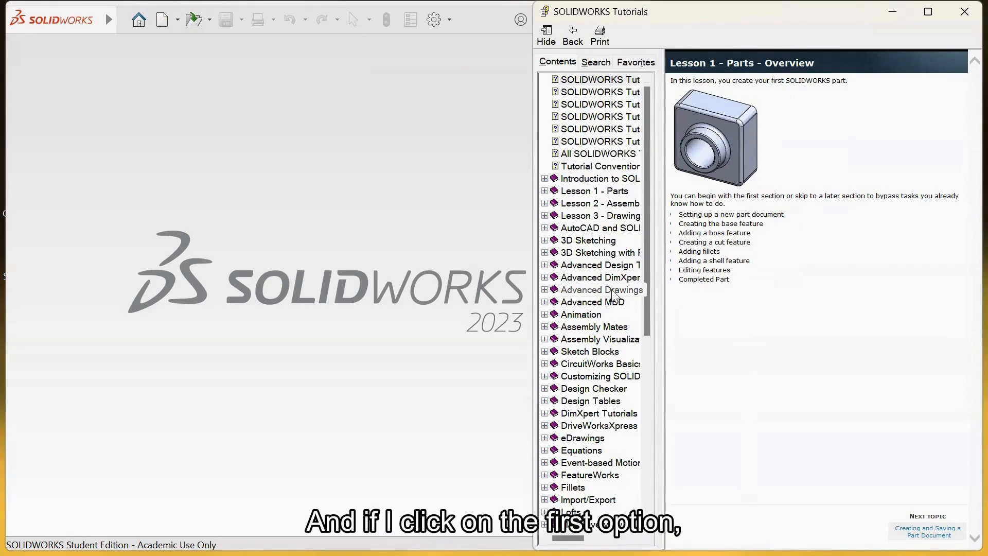
left_click(588, 80)
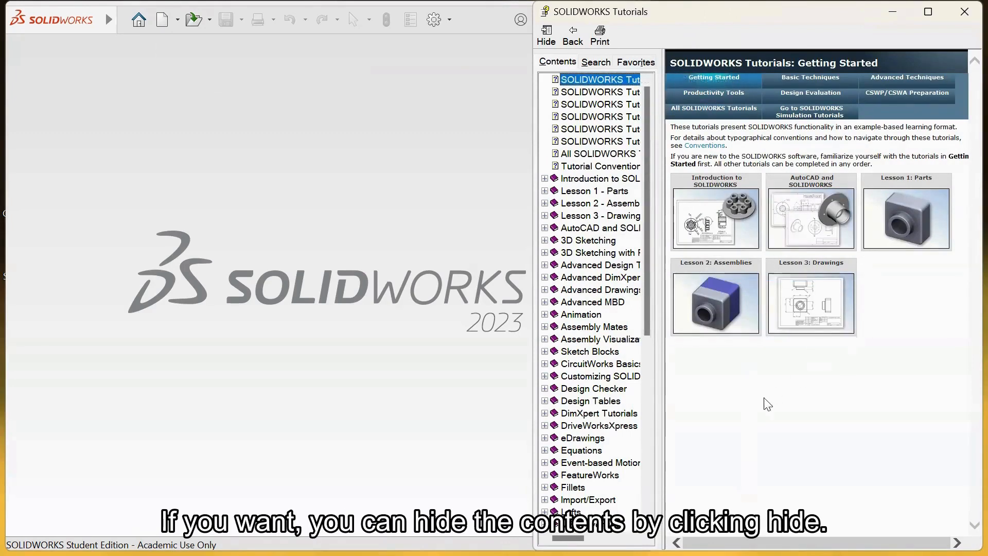
left_click(546, 35)
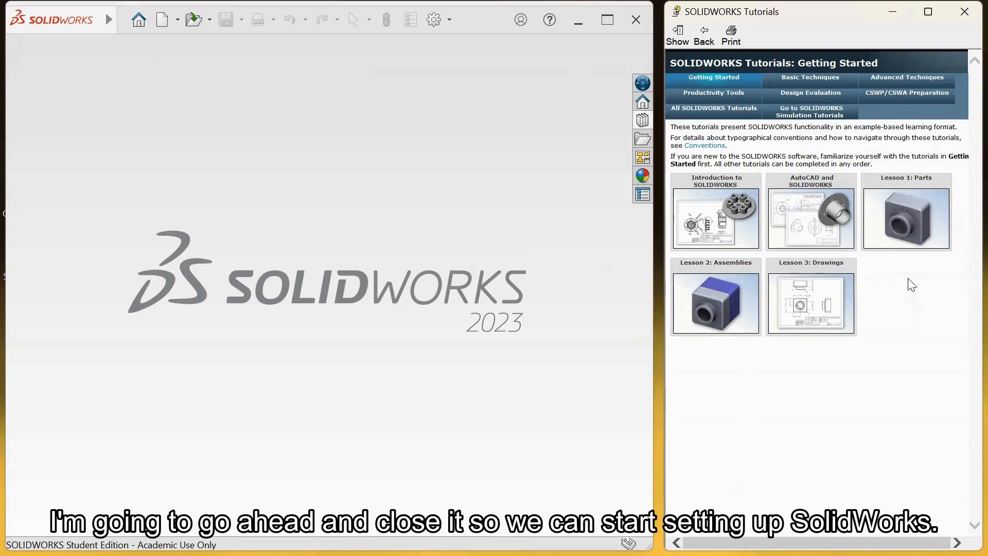
left_click(965, 16)
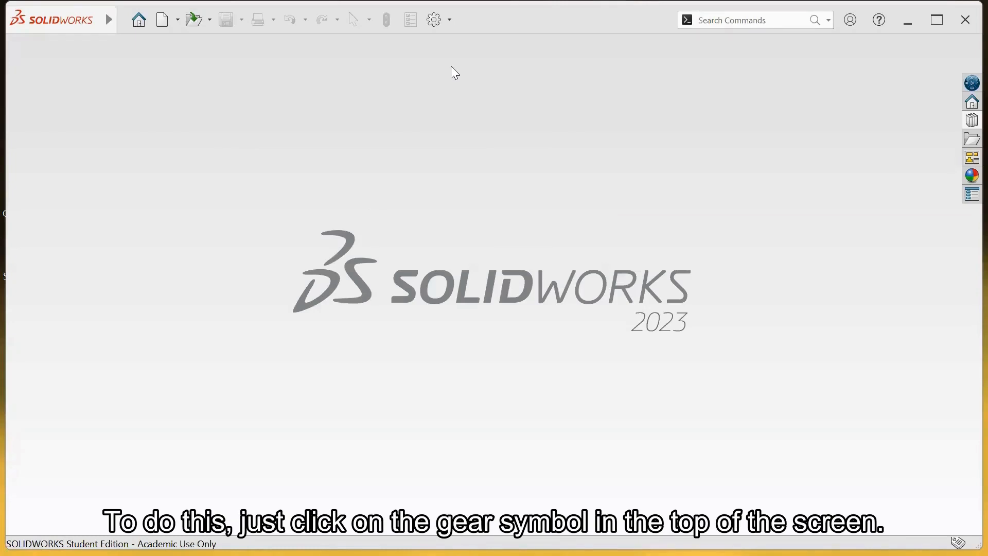
Step: Set the interface background to Dark in the Colors section of the system options
left_click(436, 21)
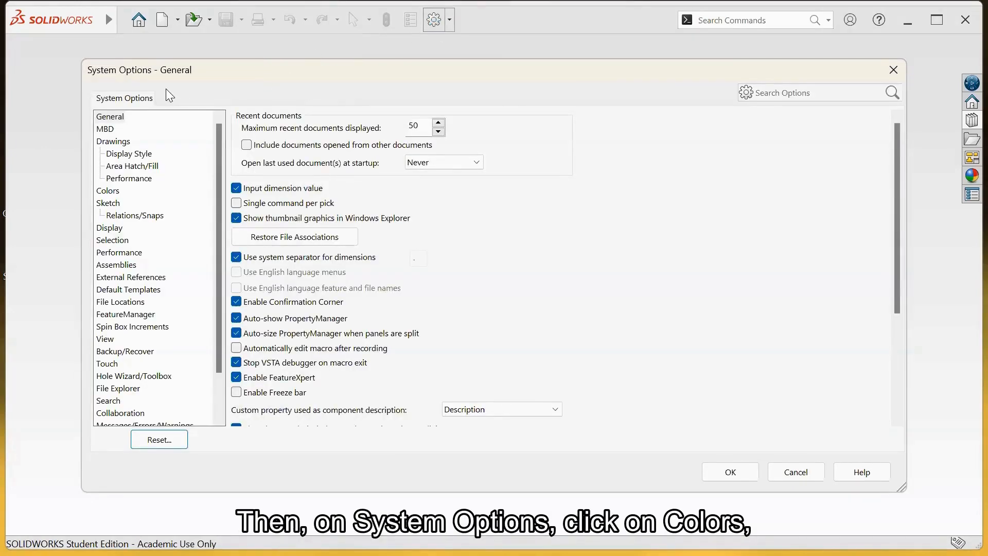
left_click(109, 192)
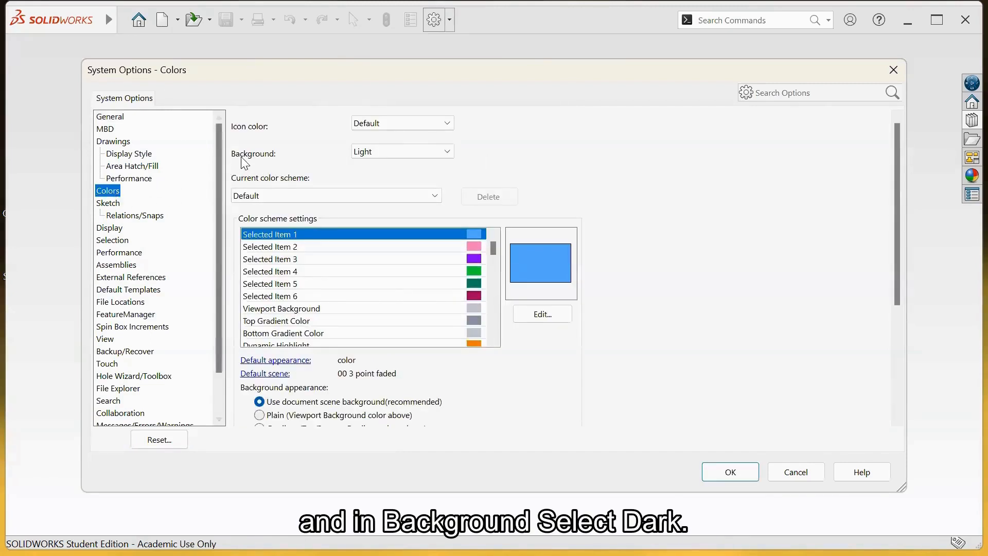
left_click(401, 153)
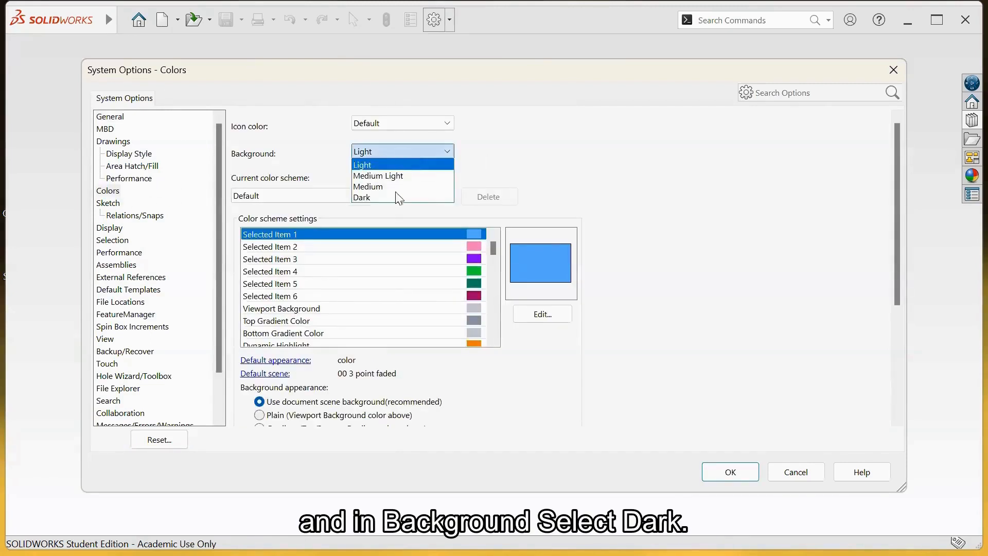
left_click(393, 198)
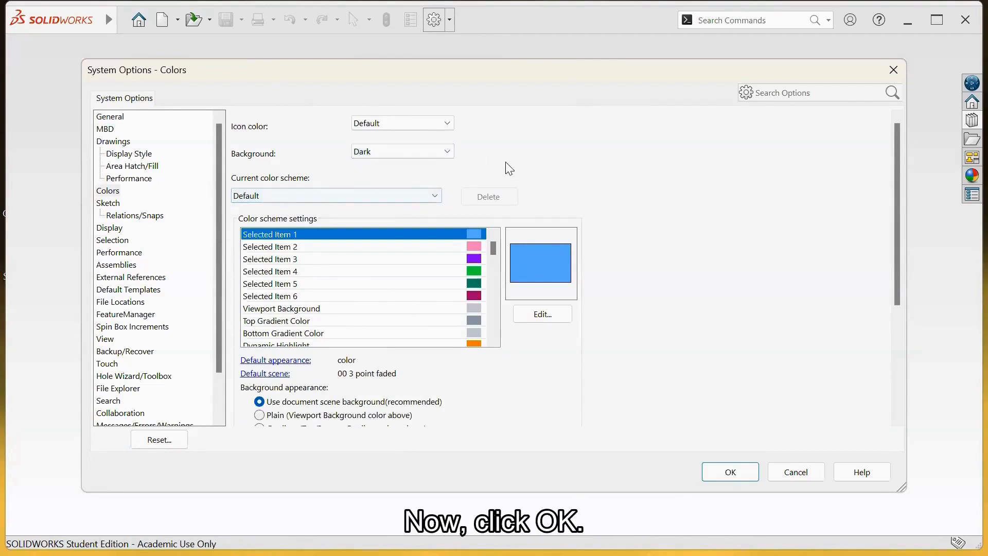
left_click(739, 480)
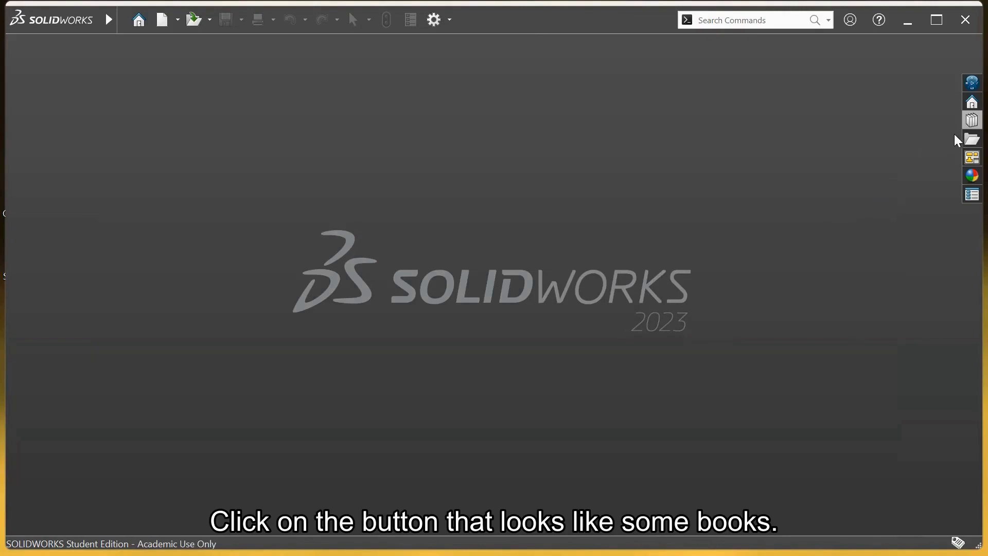
Step: Open the Design Library and view the files in the SolidWorks Tutorial folder
left_click(973, 120)
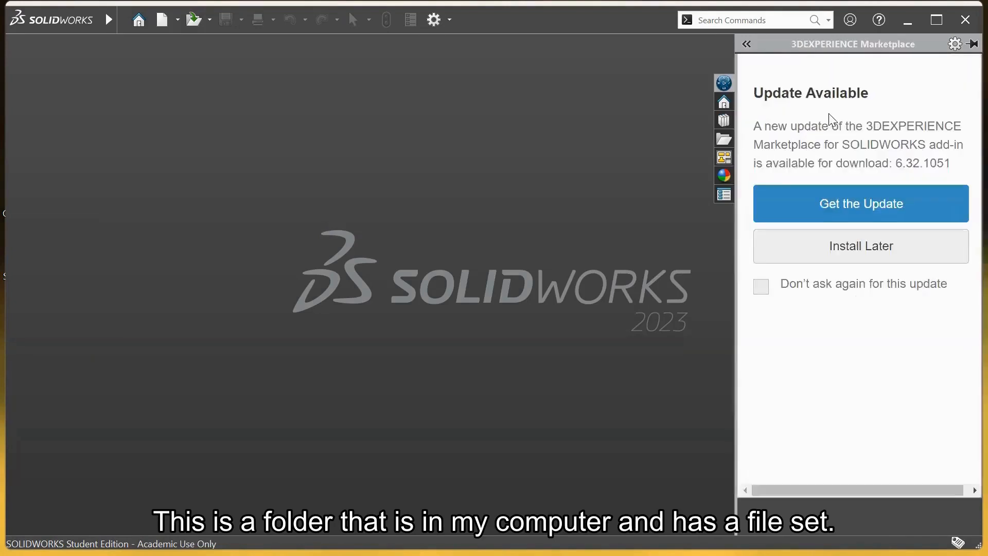
left_click(725, 120)
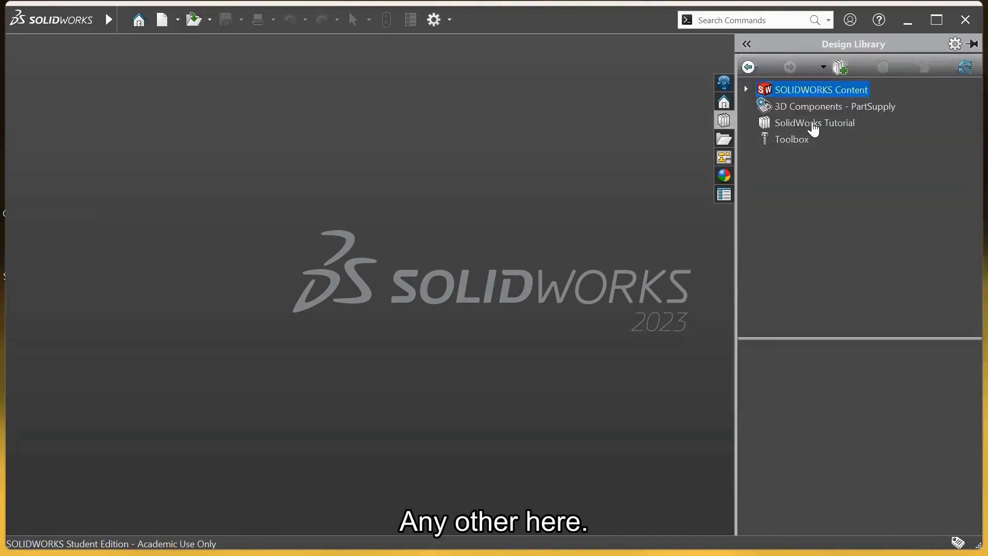
left_click(791, 129)
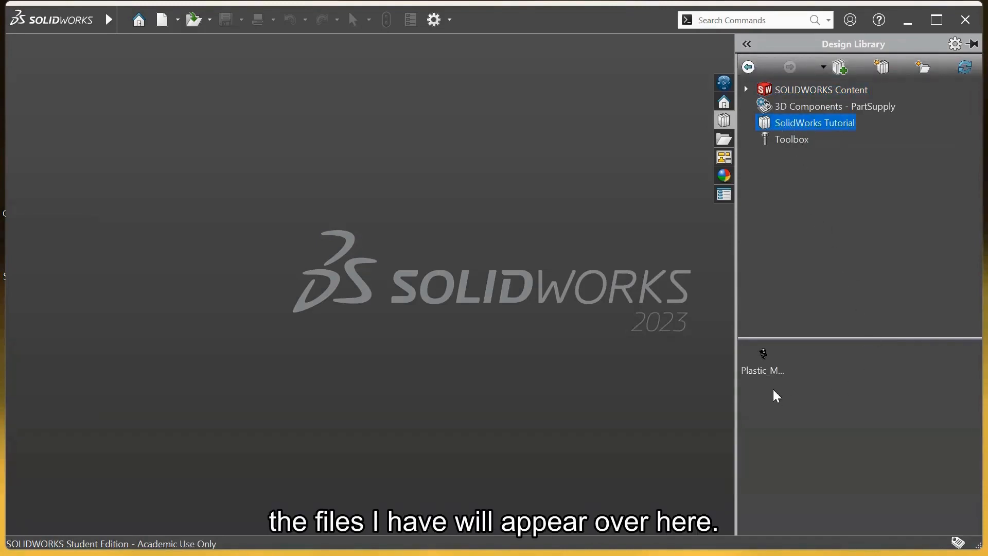
mouse_move(767, 371)
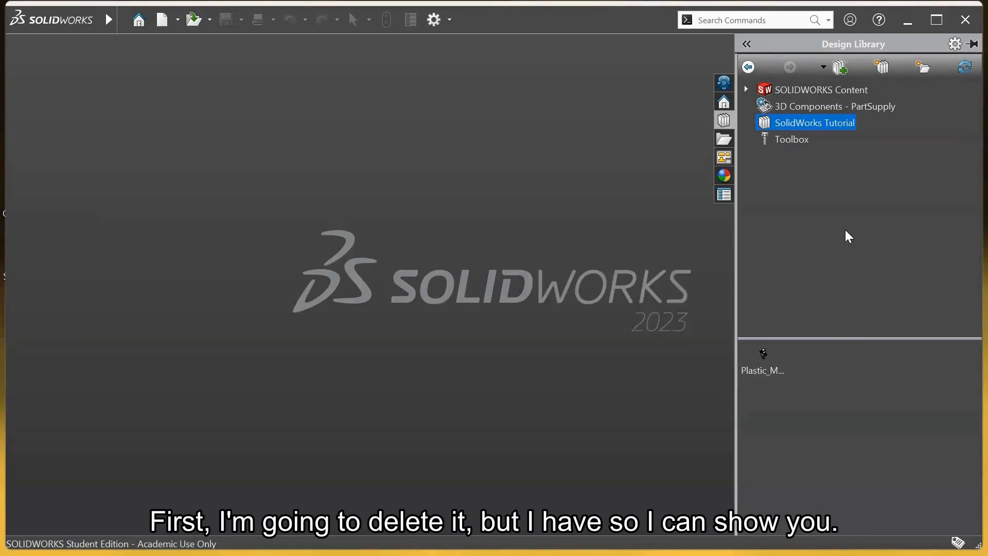
Step: Delete the SolidWorks Tutorial folder reference from the Design Library
right_click(801, 130)
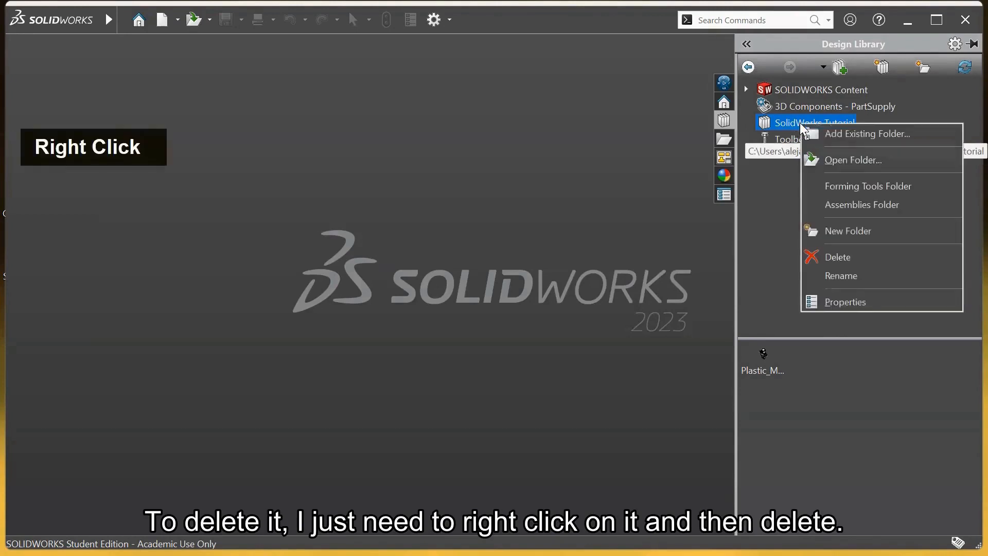
left_click(831, 256)
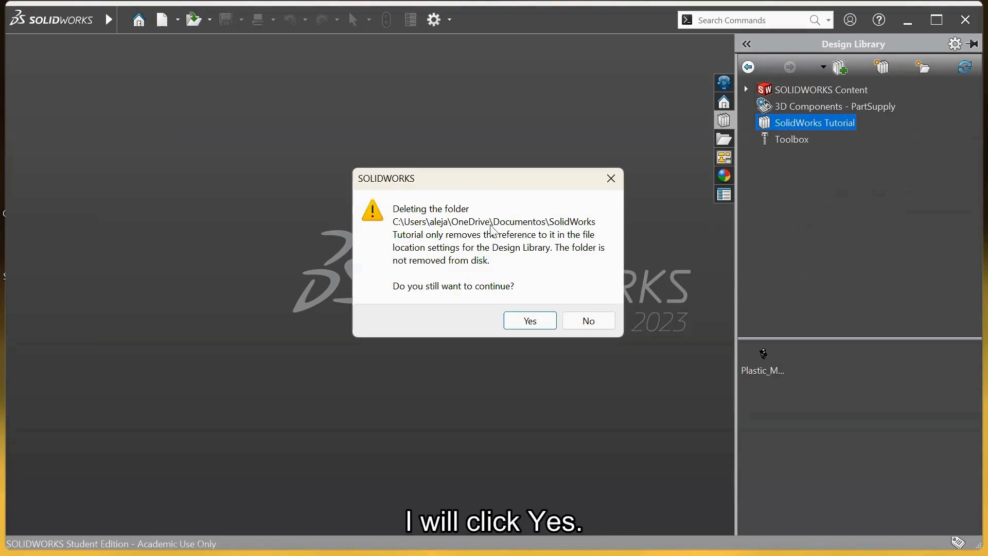
left_click(530, 323)
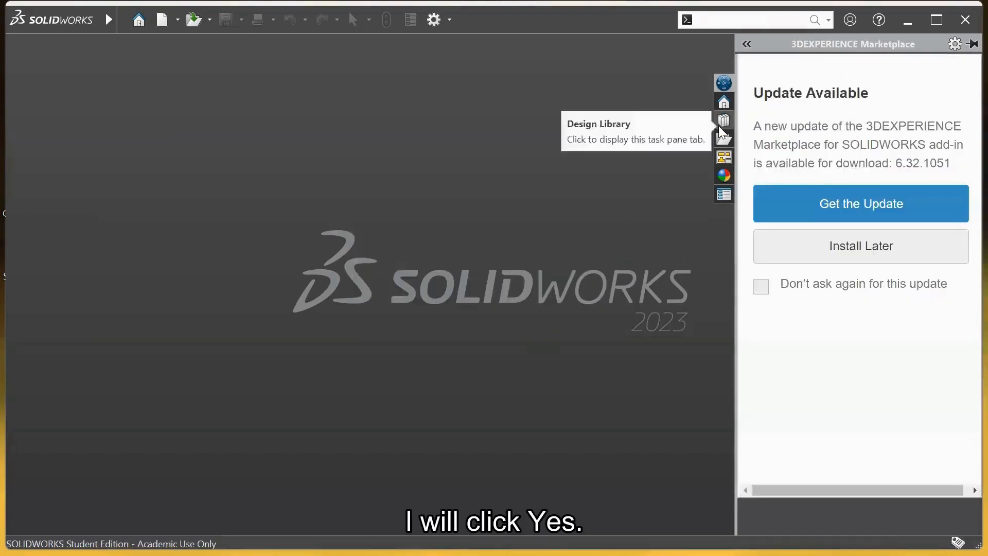
Step: Add the SolidWorks Tutorial folder from Documents to the Design Library as a file location and select it there
left_click(721, 133)
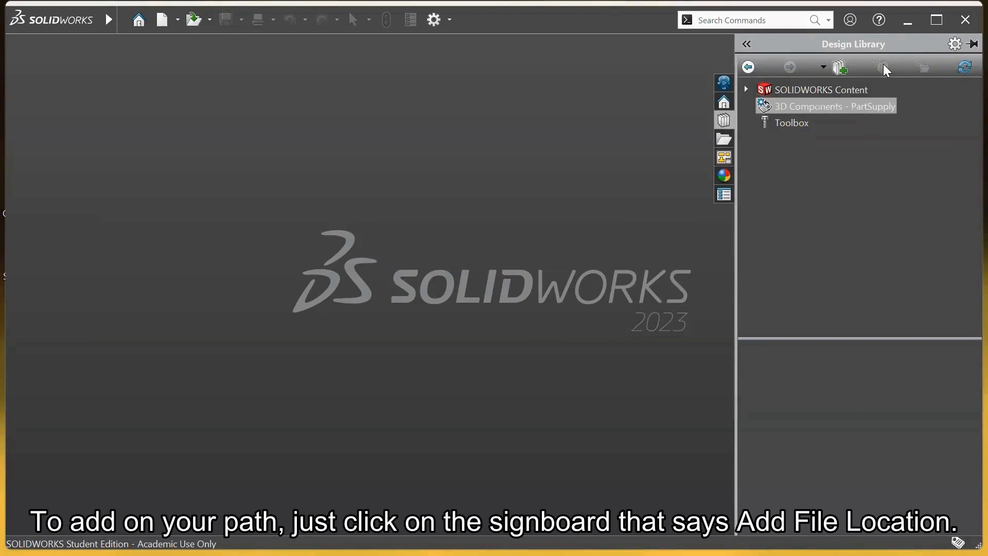
double_click(727, 119)
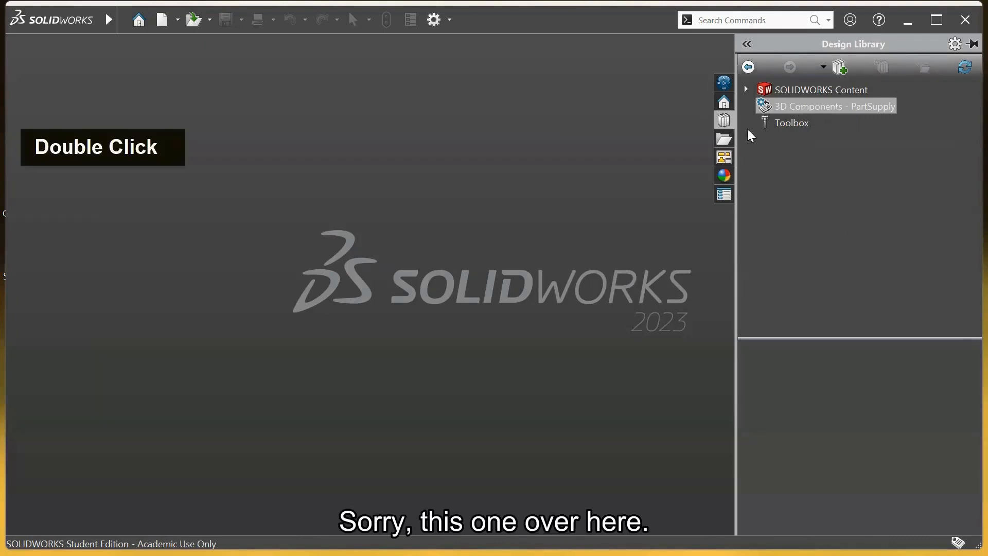
left_click(826, 131)
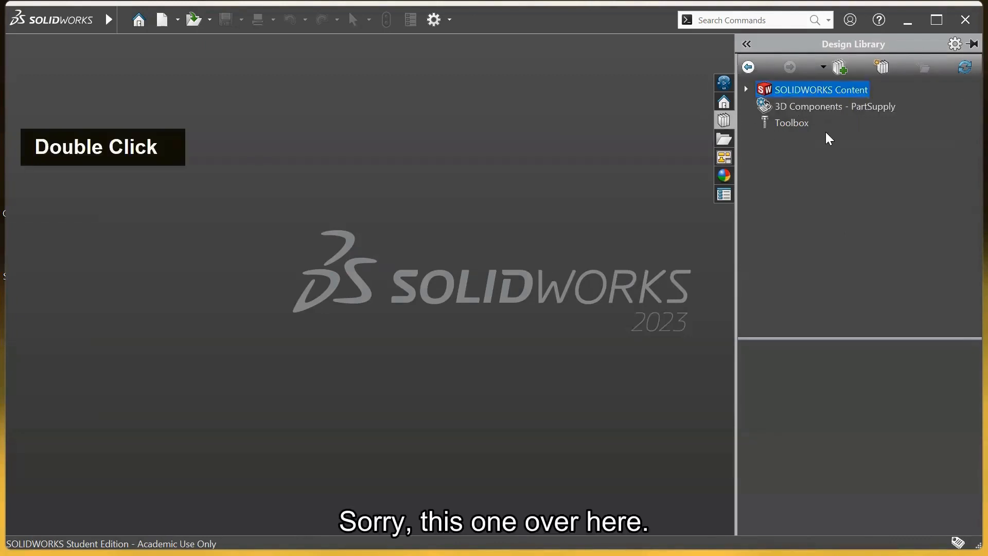
left_click(884, 68)
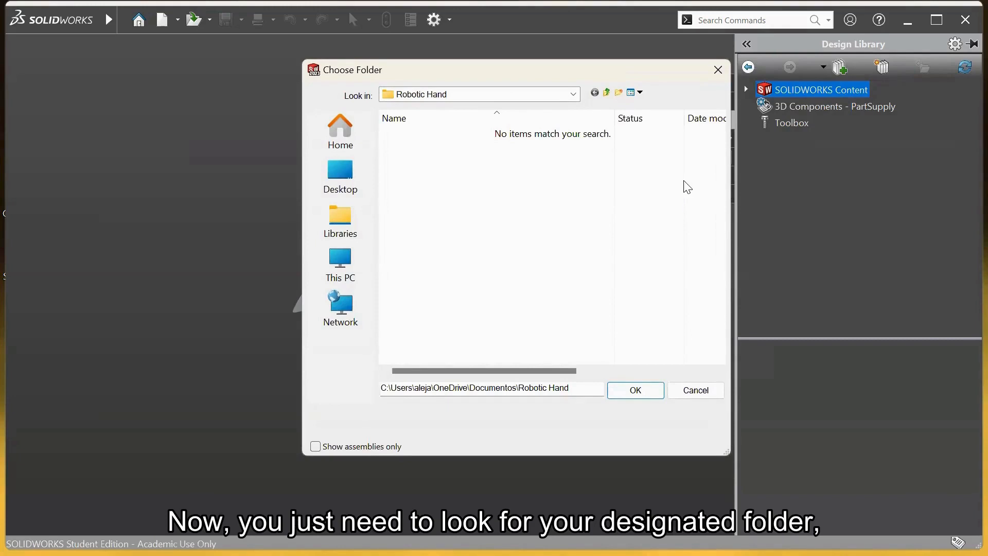
left_click(358, 212)
double_click(442, 147)
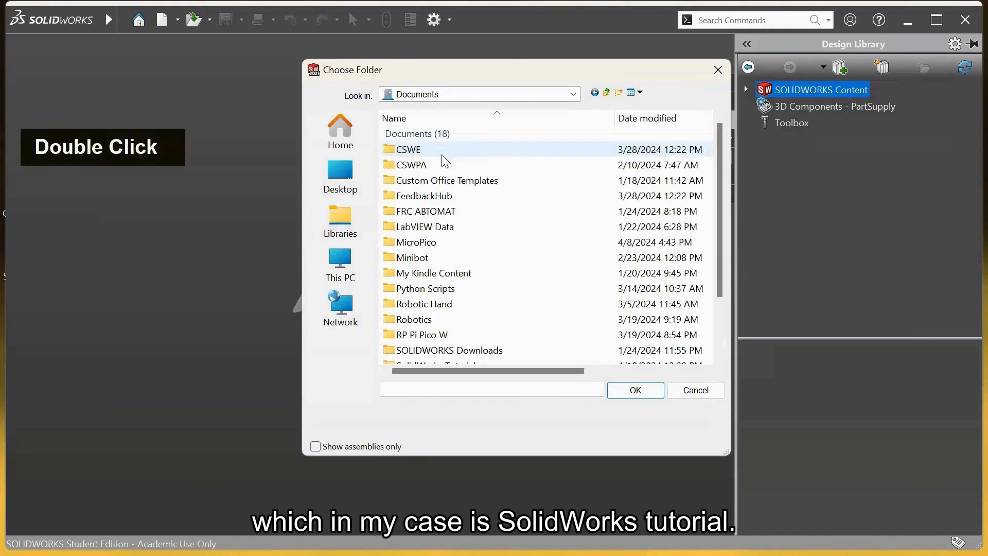
scroll(444, 340, "down", 1)
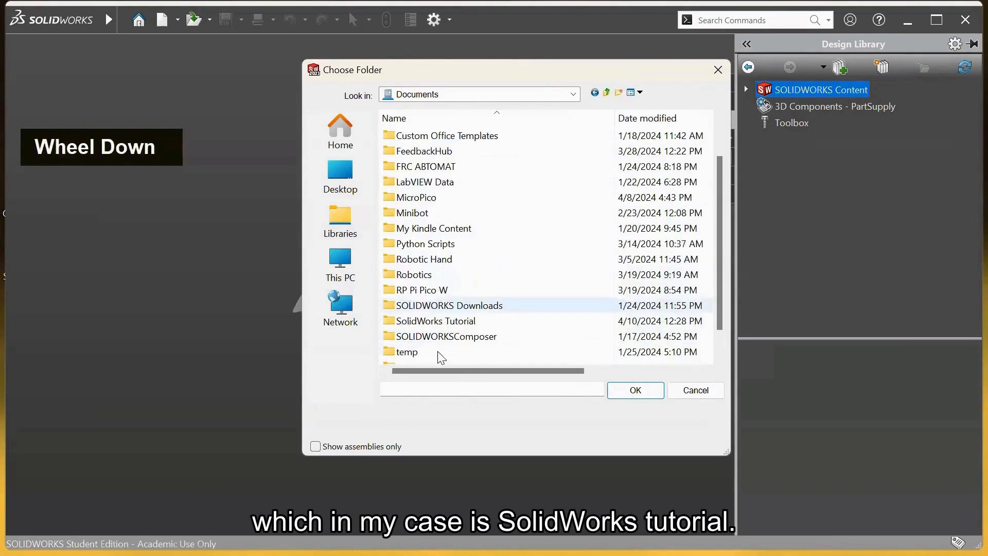
double_click(447, 322)
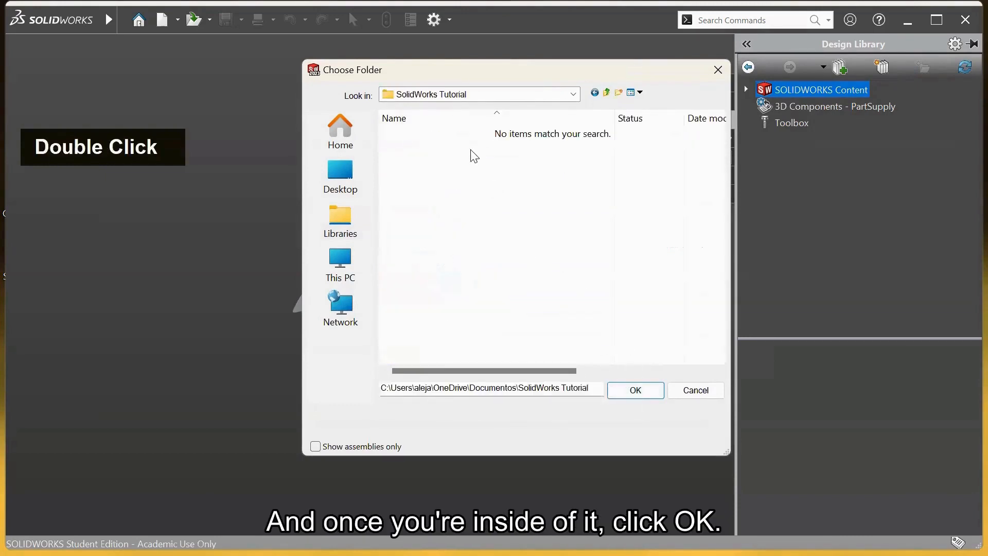
left_click(631, 389)
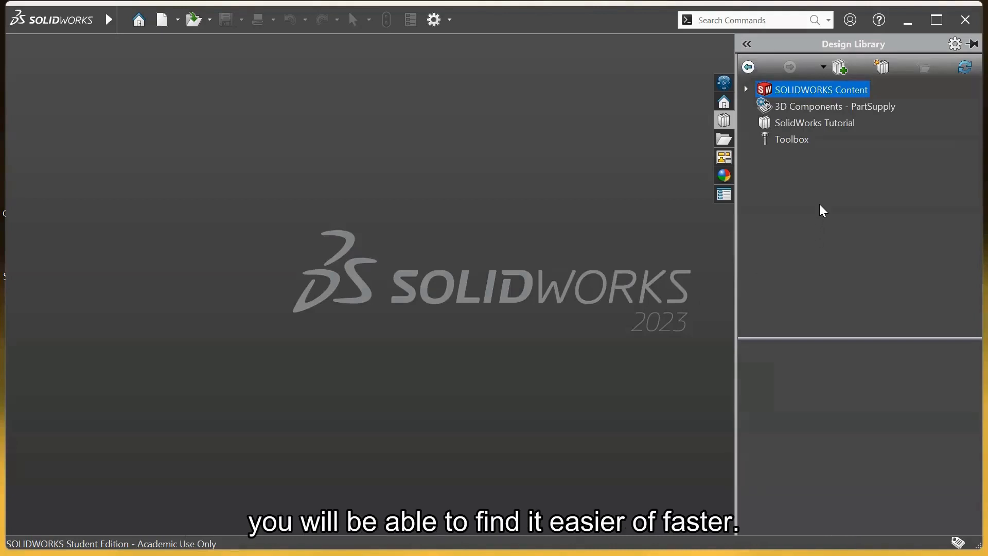
left_click(824, 125)
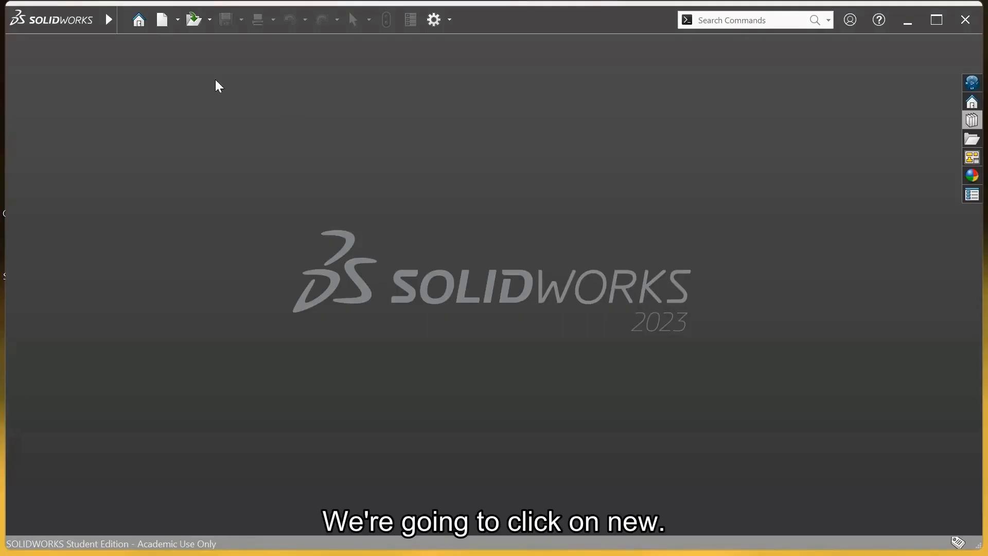
Step: Create a new part document and display its Features commands
left_click(163, 20)
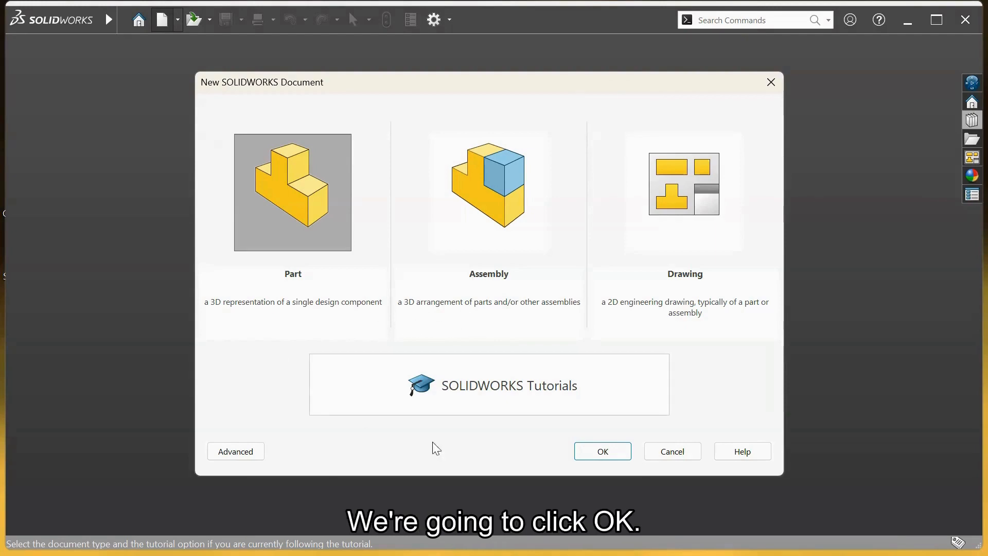
left_click(600, 452)
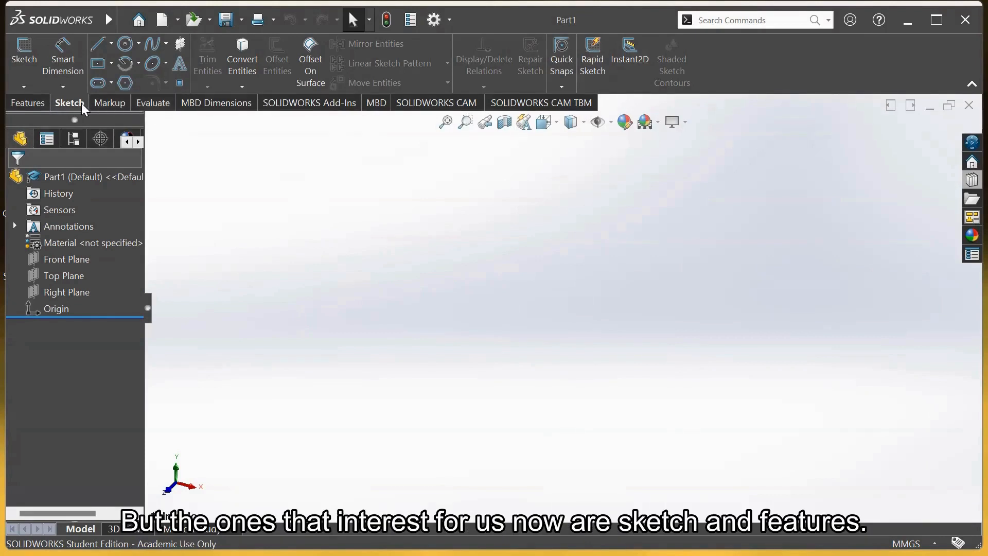
left_click(38, 103)
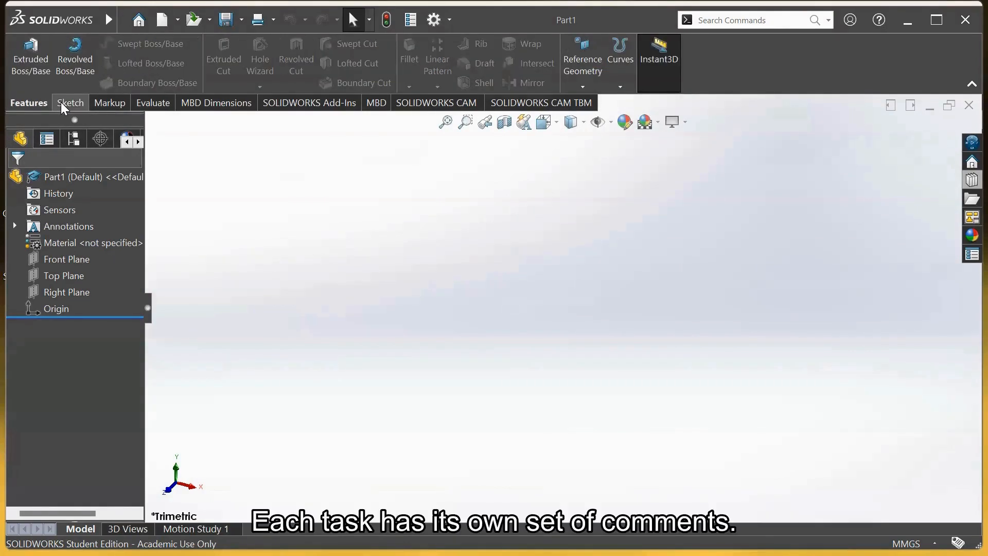
Step: Display the Sketch commands and set the workspace layout to Default
left_click(61, 102)
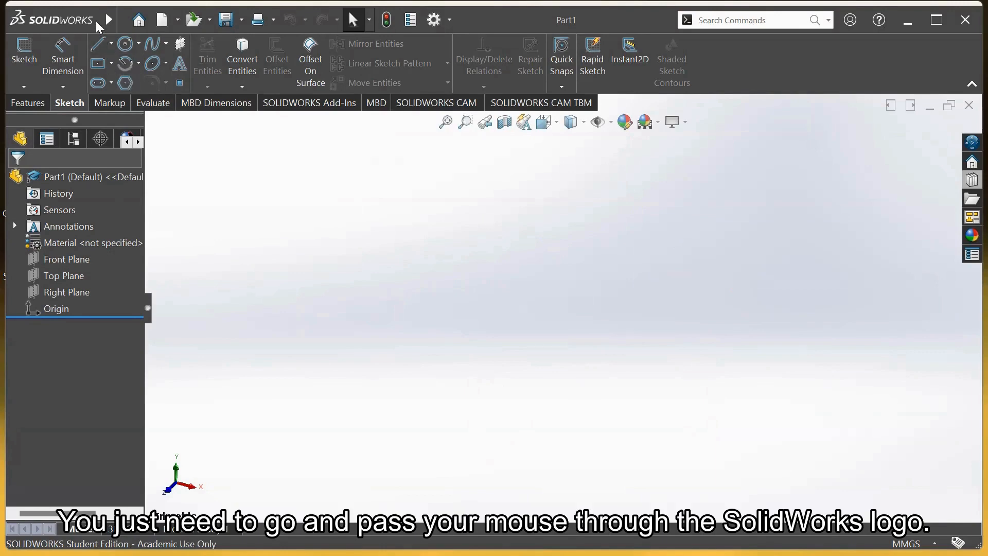
mouse_move(107, 19)
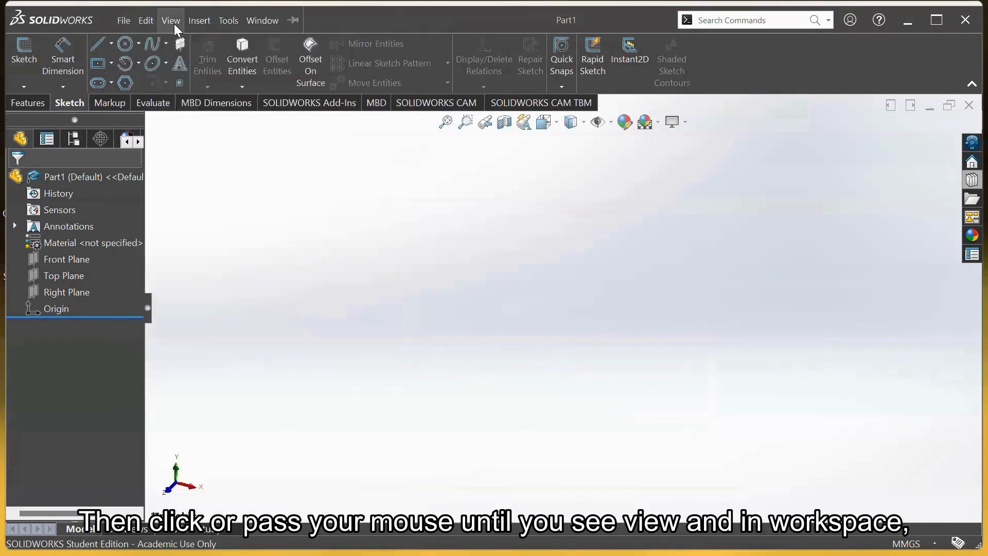
left_click(174, 23)
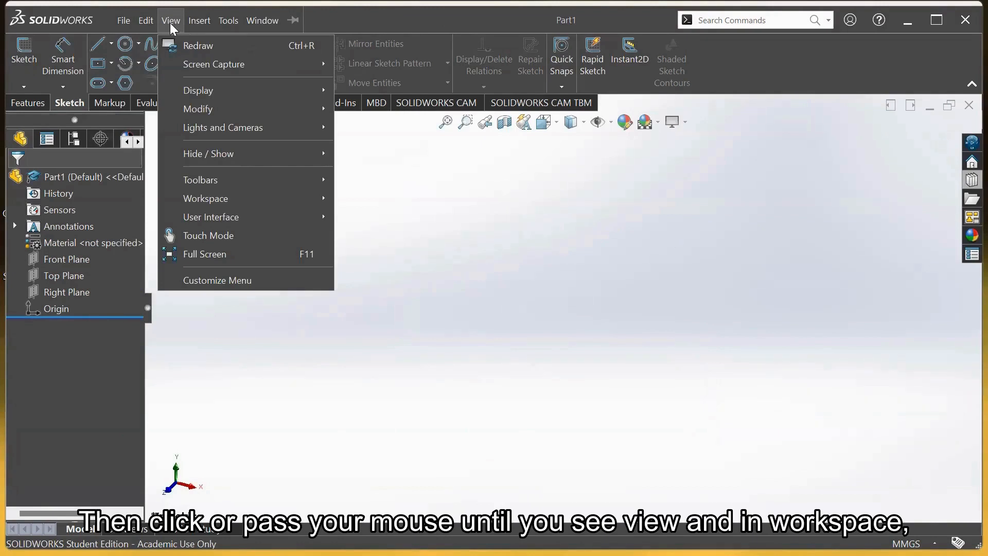
mouse_move(313, 199)
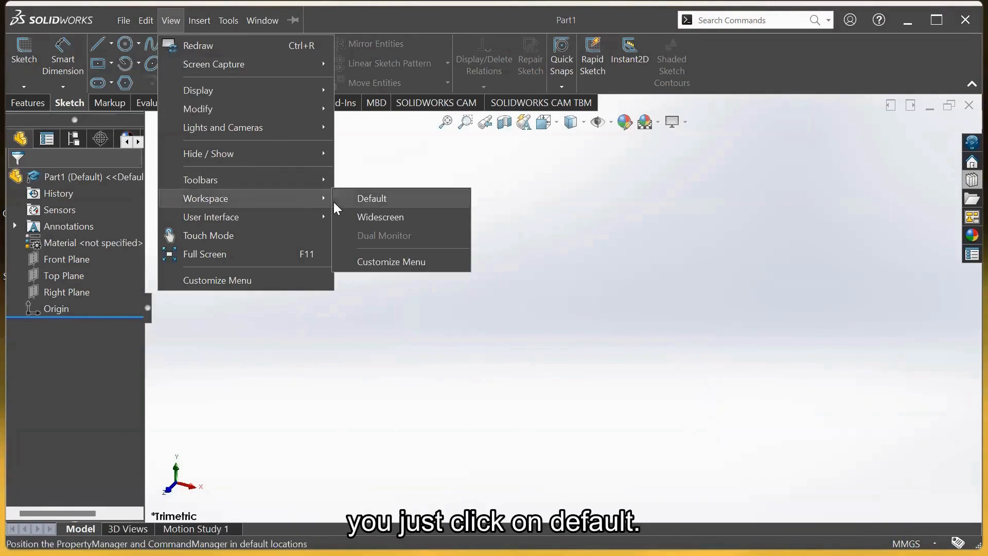
left_click(375, 198)
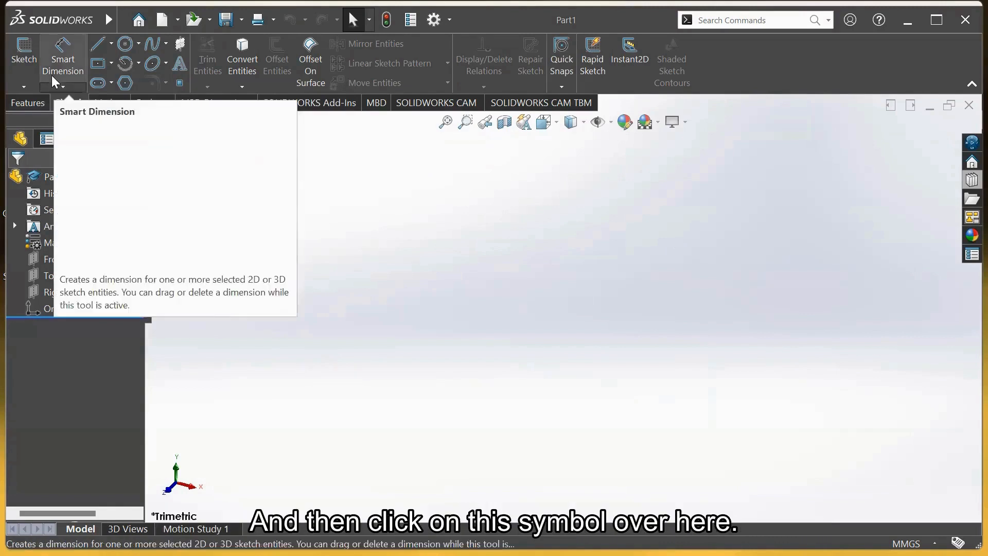
Step: Start a sketch on the Top Plane and draw a circle of about 35 mm radius, centred above and right of the origin
left_click(22, 64)
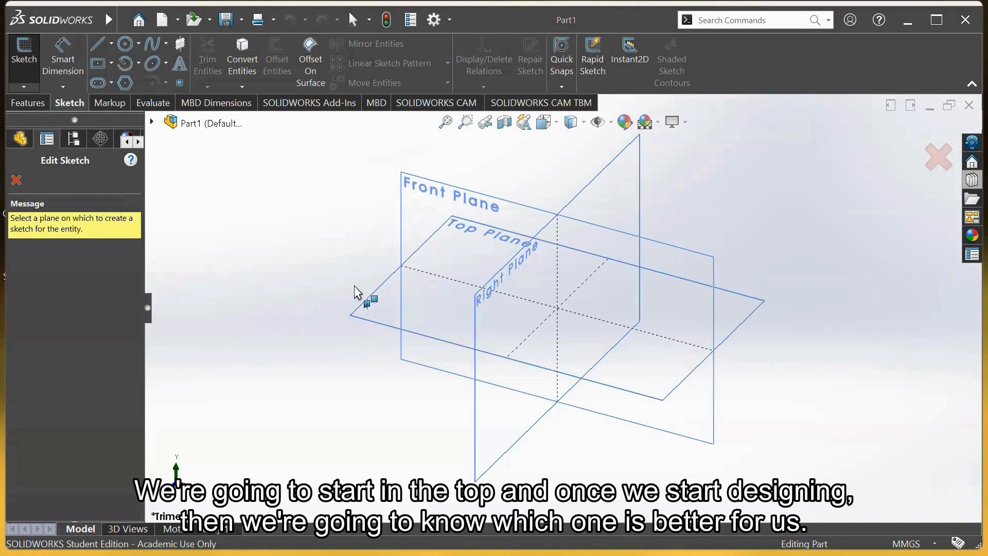
left_click(378, 298)
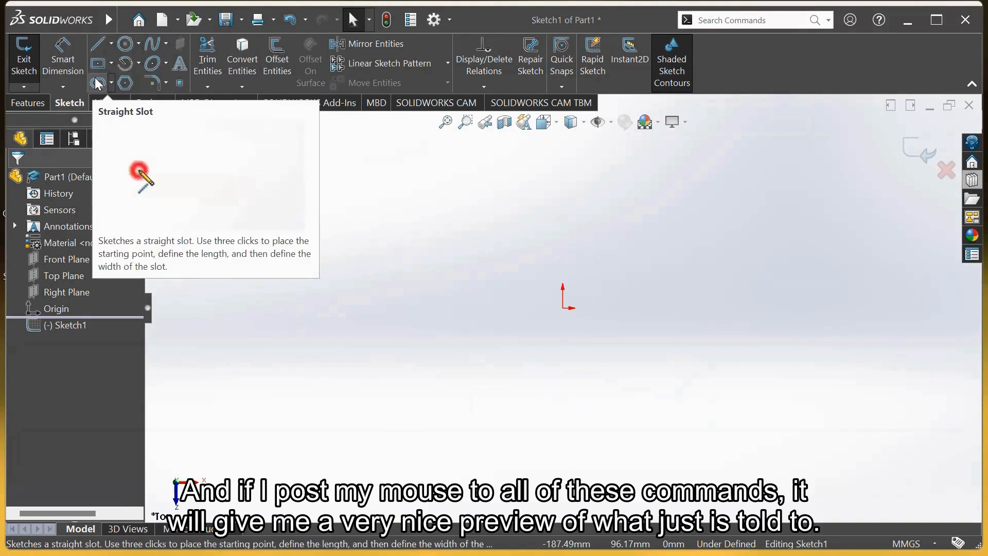
left_click(125, 45)
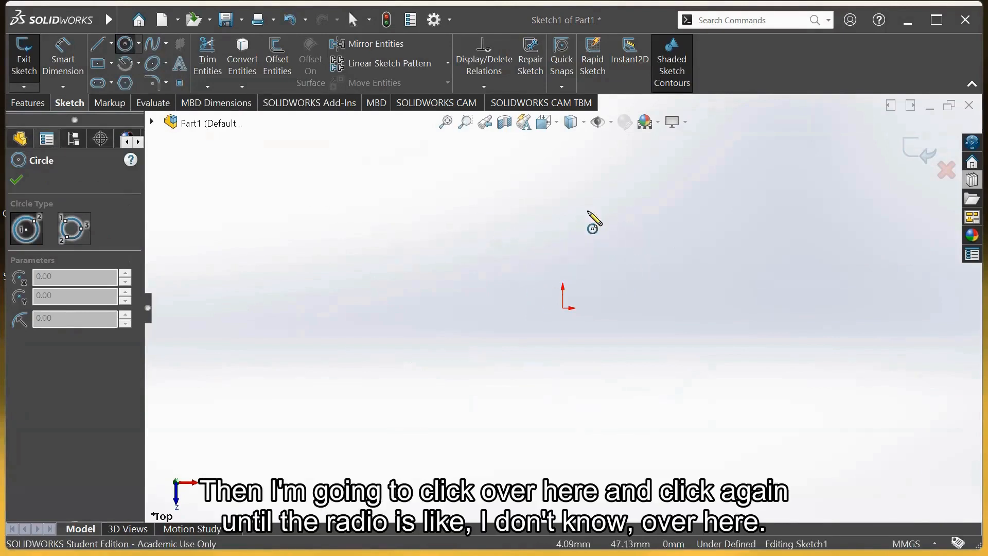
left_click(643, 217)
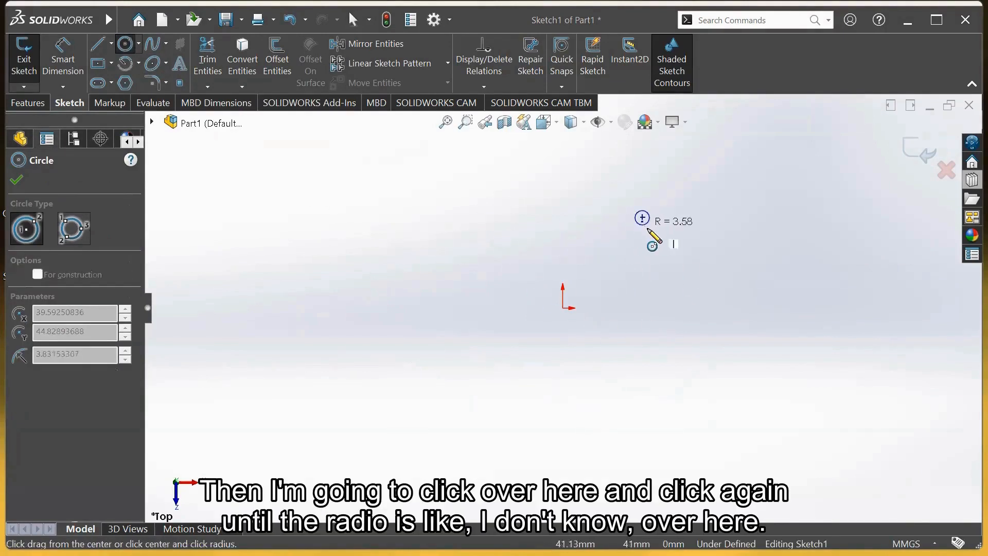
left_click(710, 240)
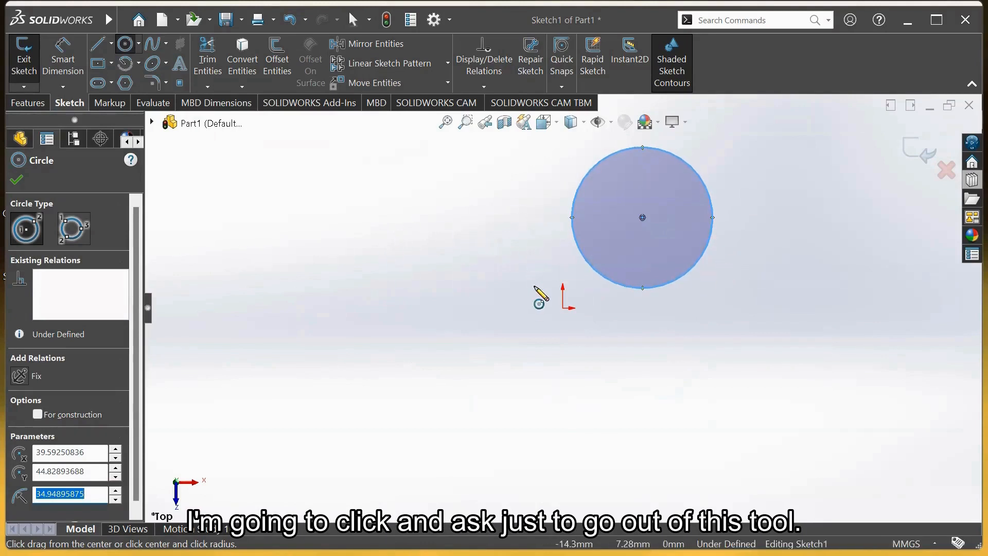
key("Escape")
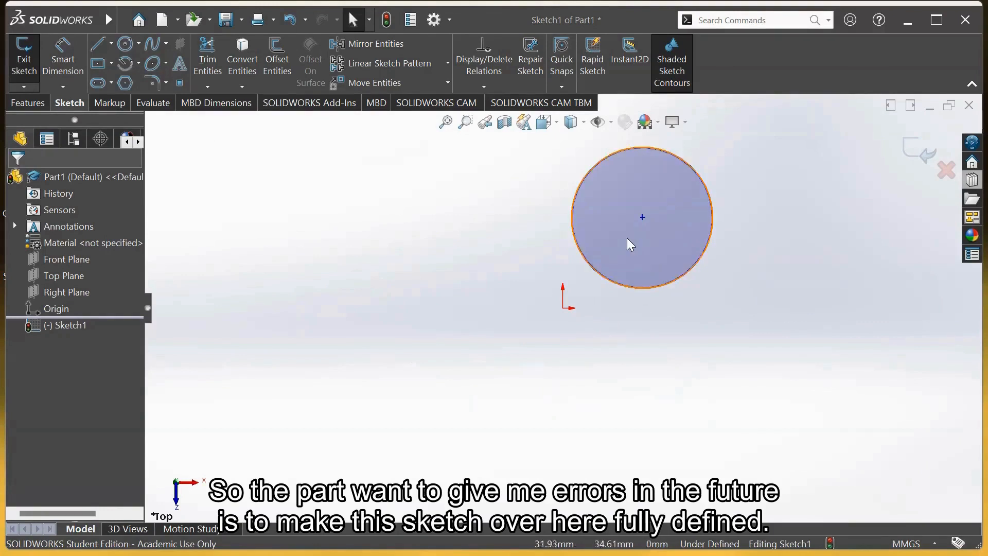
Step: Shift the circle slightly toward the origin with its centre at about X 35.5, Y 40.2, and select the origin briefly
mouse_move(620, 226)
left_mouse_down()
mouse_move(646, 247)
mouse_move(606, 229)
left_mouse_up()
left_click(607, 228)
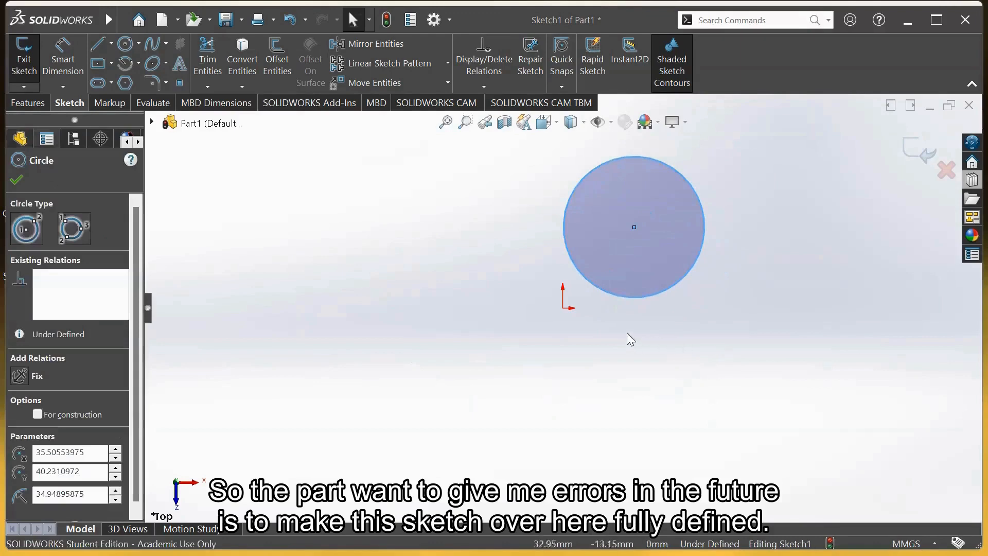
left_click(623, 319)
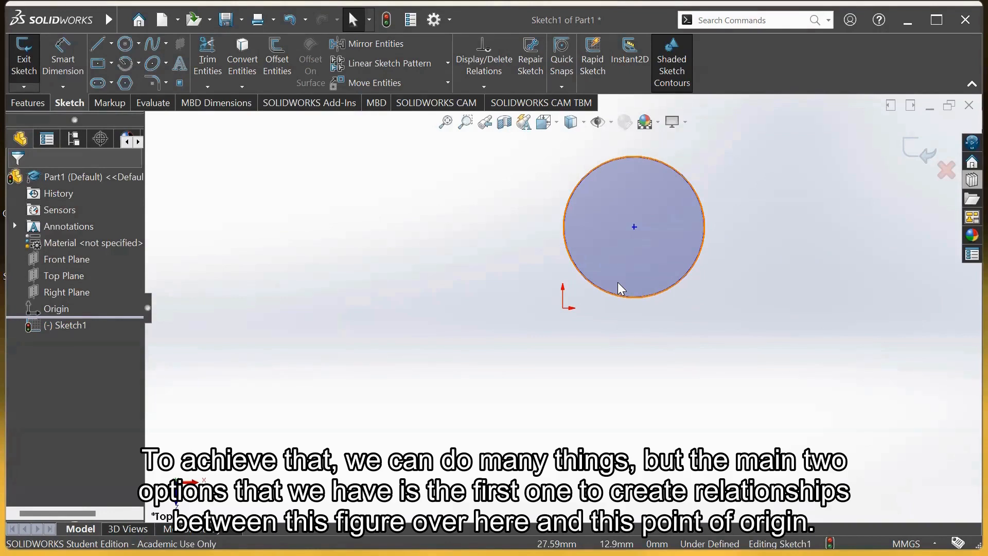
left_click(563, 308)
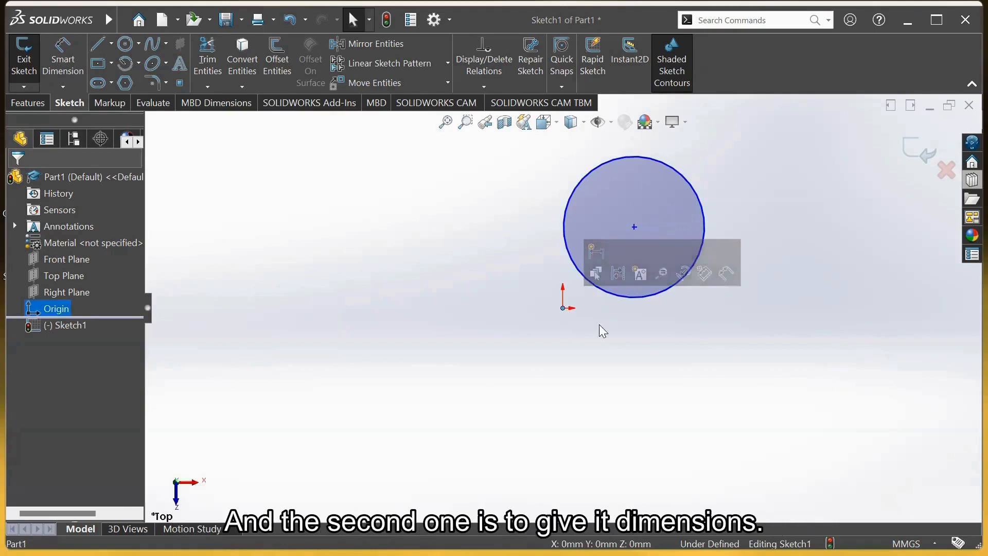
left_click(648, 335)
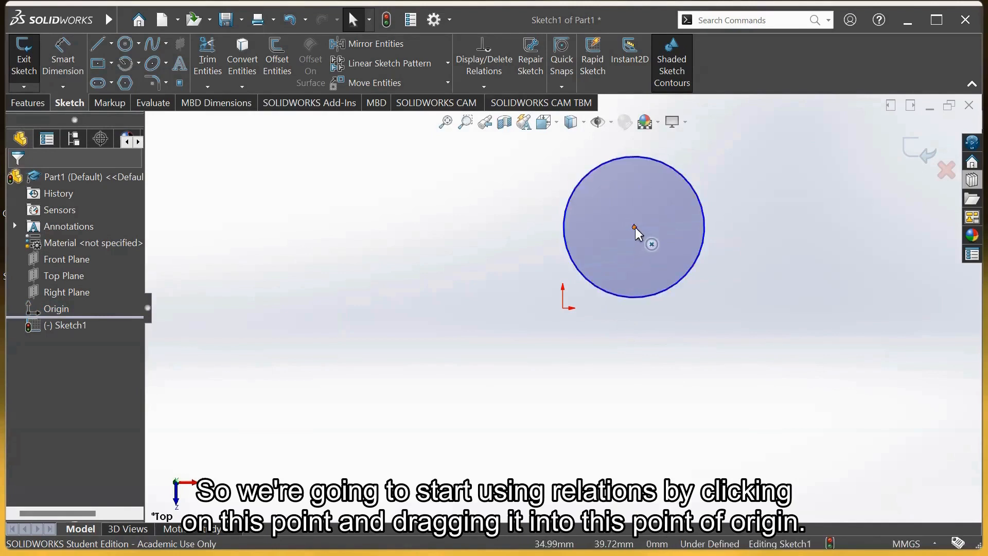
Step: Move the circle's centre onto the origin to make them coincident, and undo that placement
left_click_drag(634, 227, 563, 306)
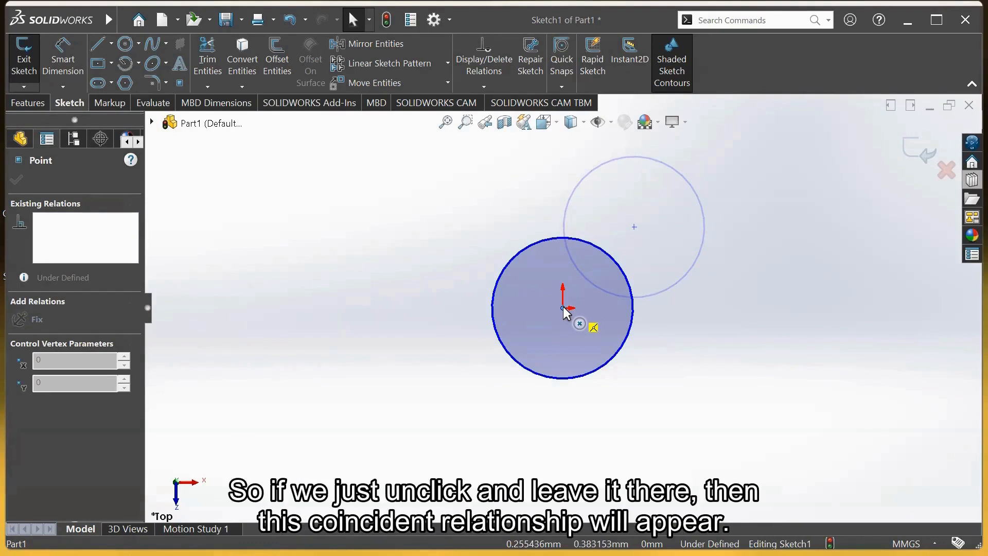
left_click_drag(564, 310, 564, 311)
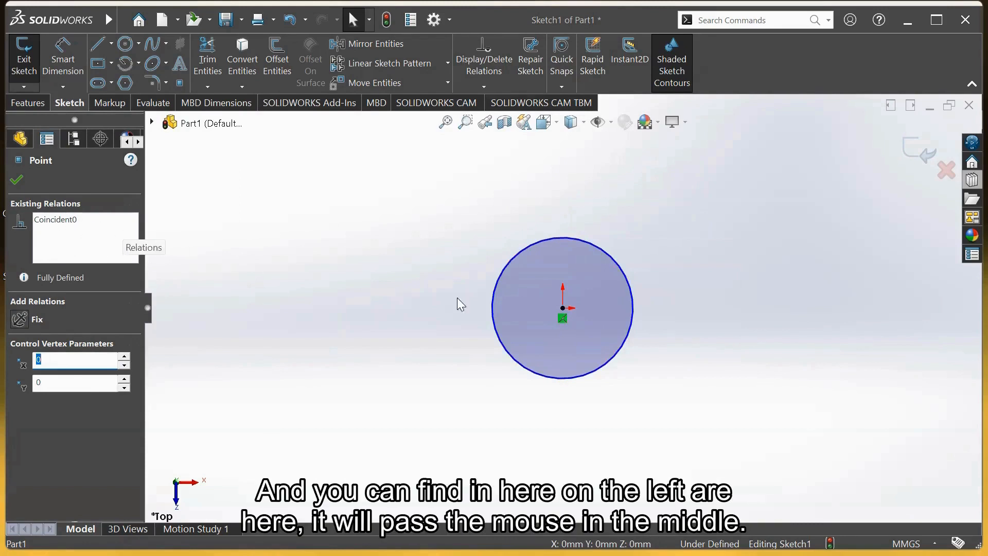
mouse_move(563, 320)
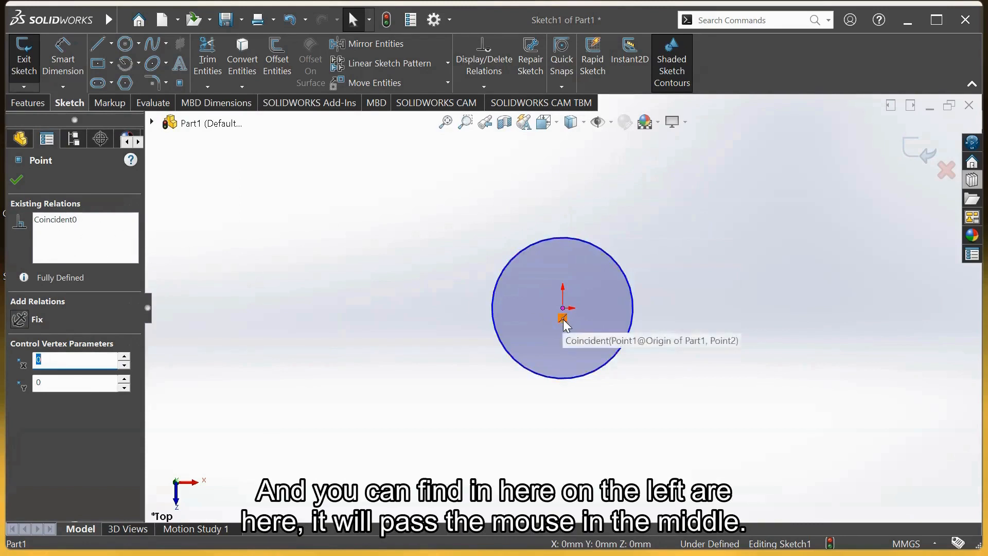
left_click(679, 281)
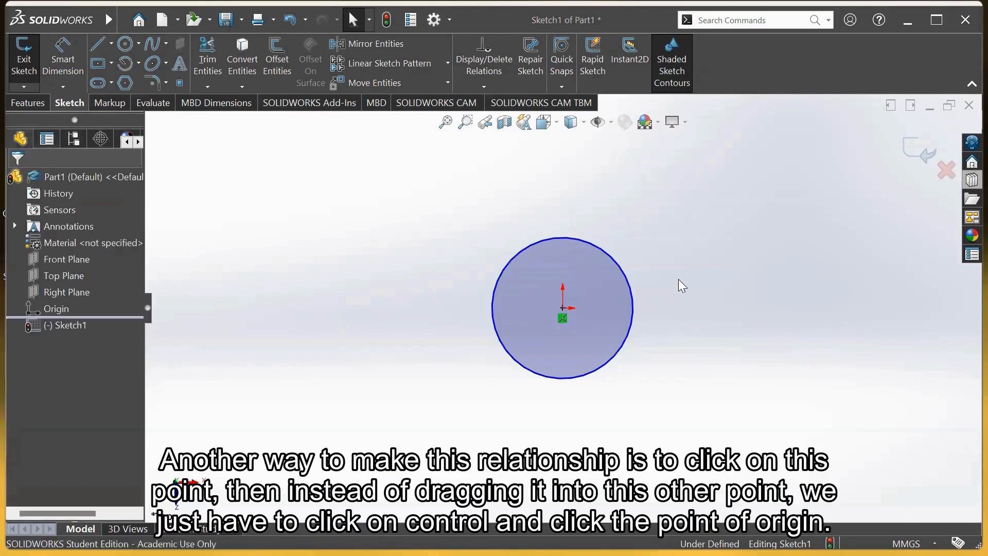
key("ctrl+z")
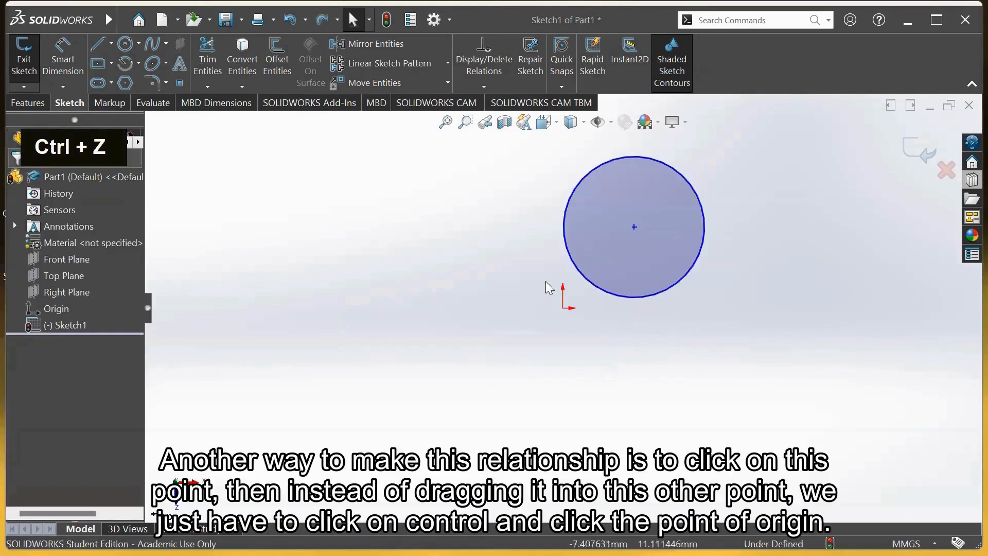
Step: Add a Coincident relation between the circle's centre point and the origin
left_click(634, 227)
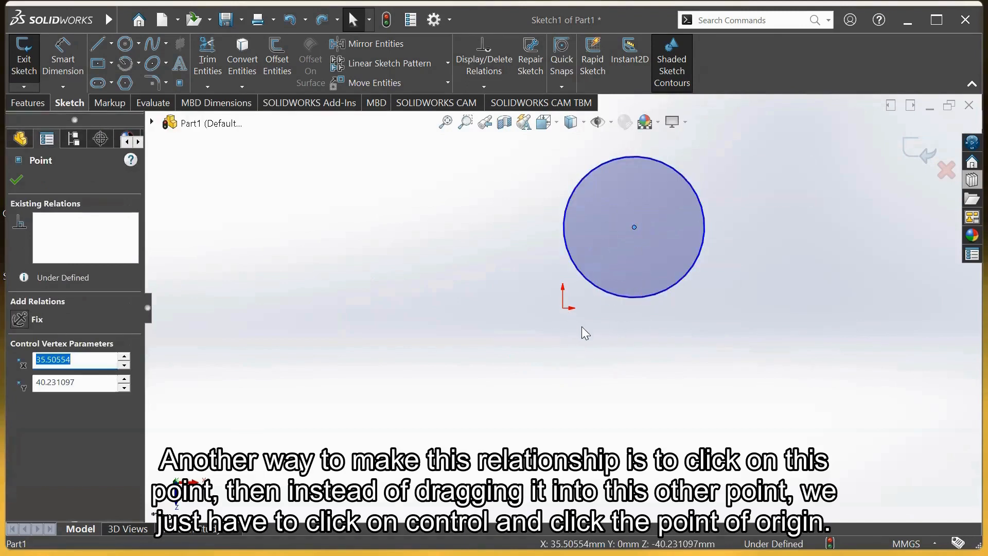
key("ctrl")
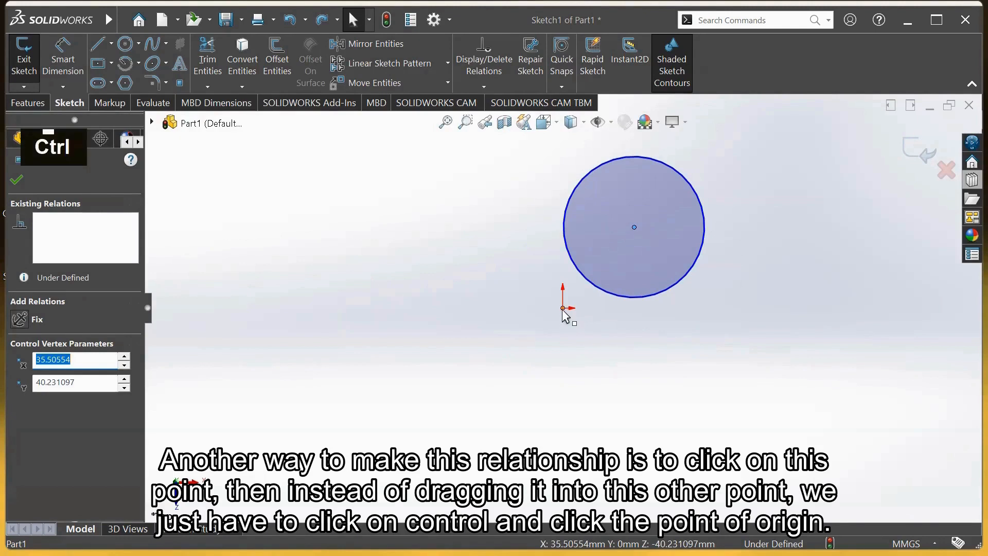
left_click(563, 309, "ctrl")
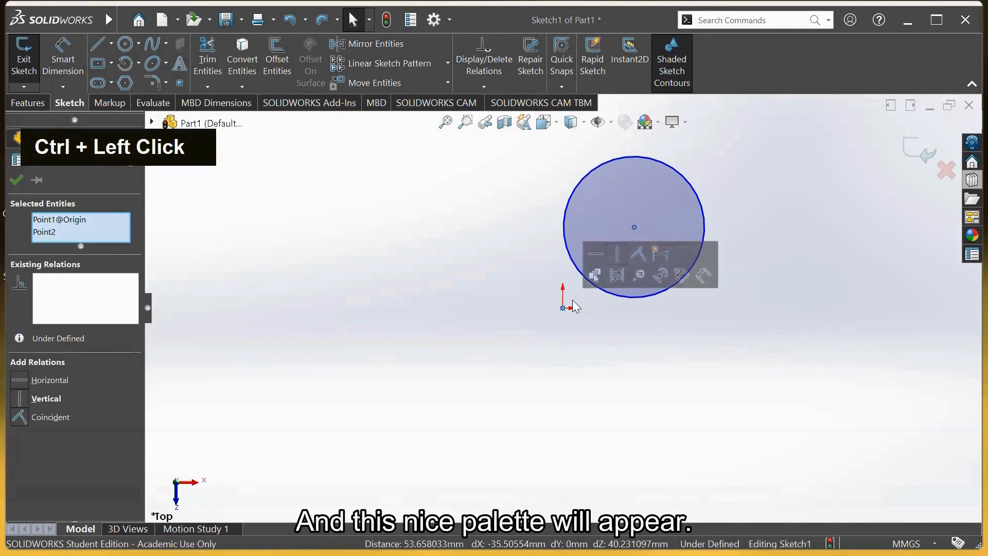
left_click(639, 255)
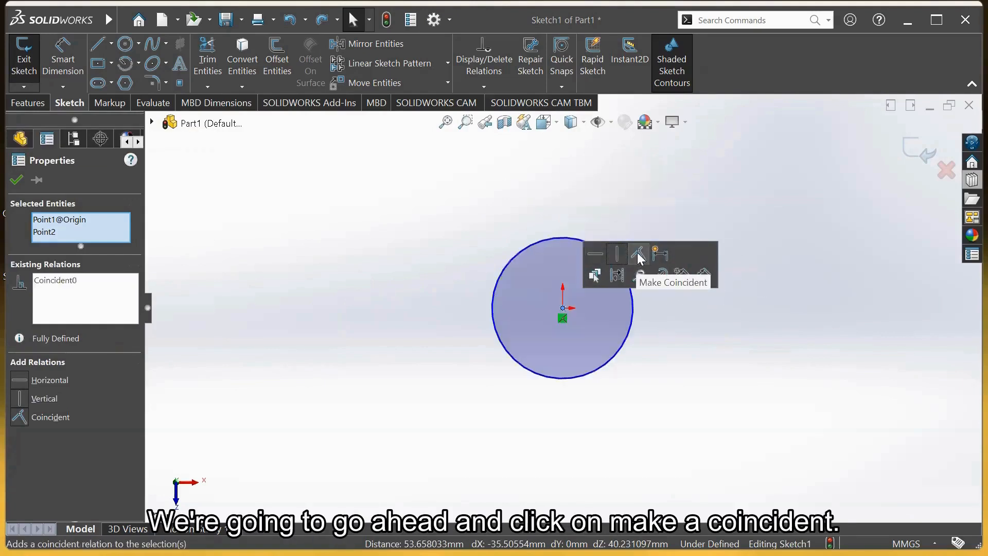
left_click(666, 336)
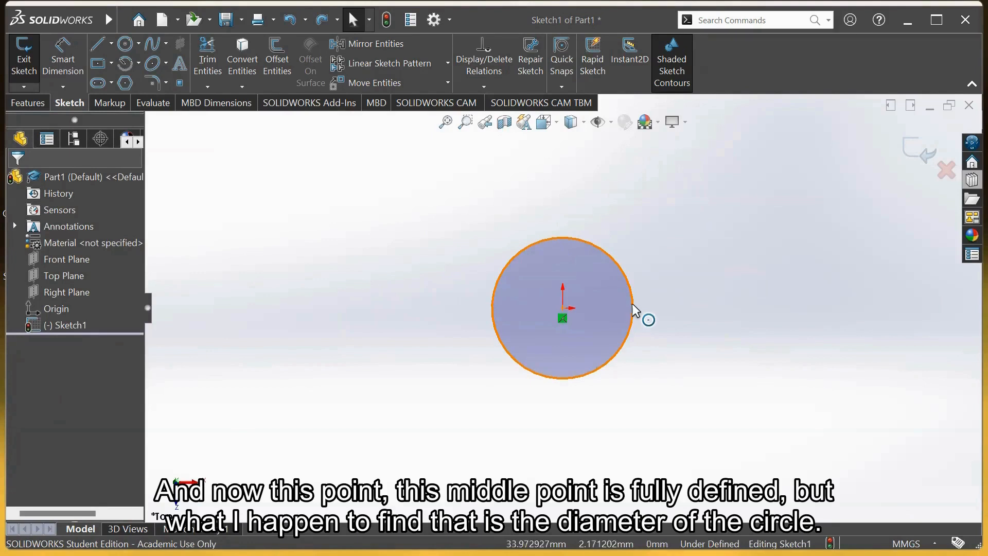
Step: Dimension the circle's diameter with Smart Dimension at 5cm and place the dimension text close to the circle's upper right
mouse_move(633, 304)
left_mouse_down()
mouse_move(671, 296)
mouse_move(712, 311)
mouse_move(617, 318)
mouse_move(624, 312)
left_mouse_up()
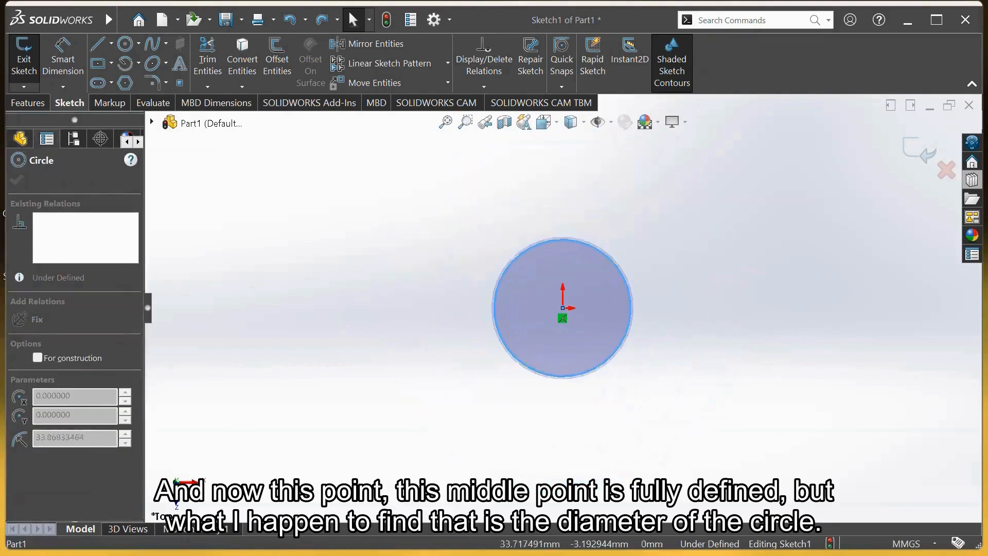
left_click(666, 322)
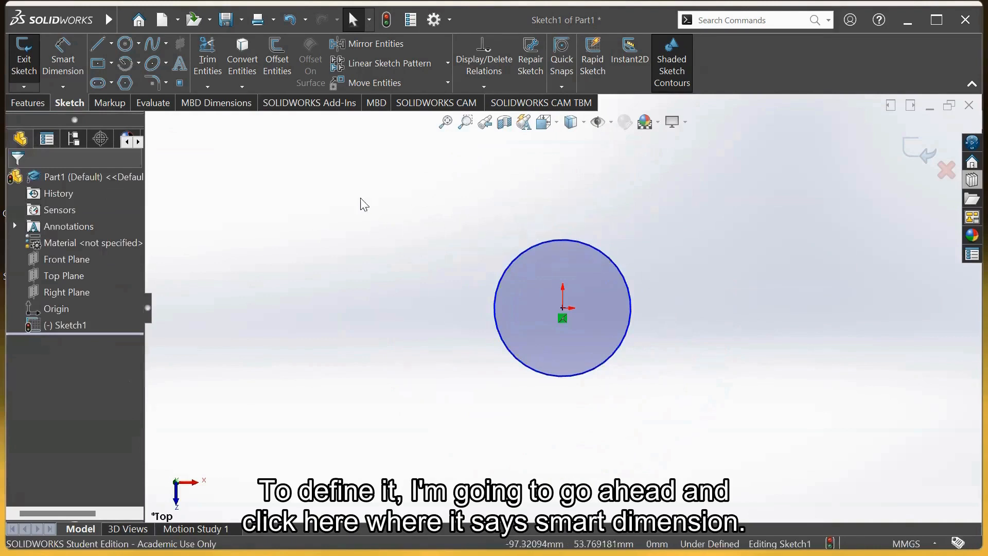
left_click(68, 51)
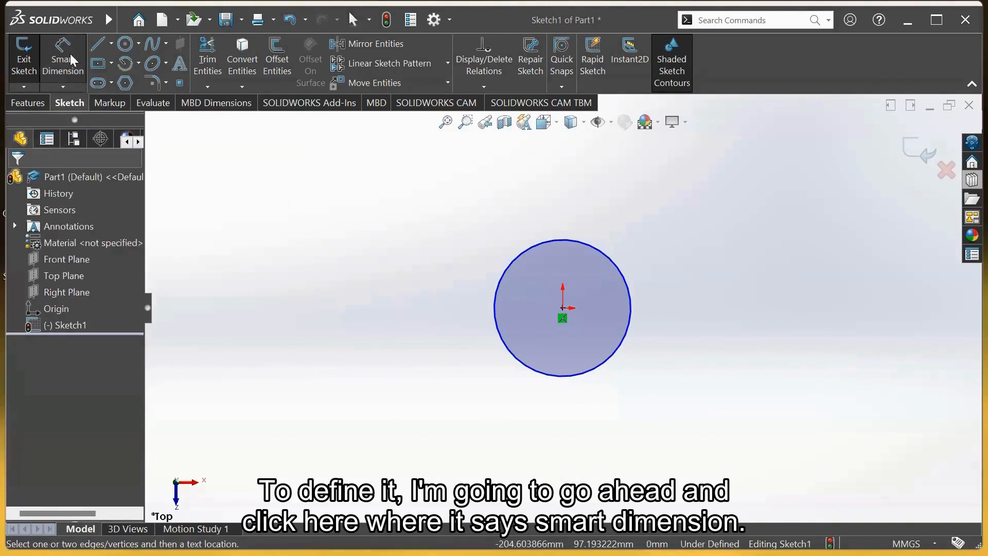
left_click(620, 266)
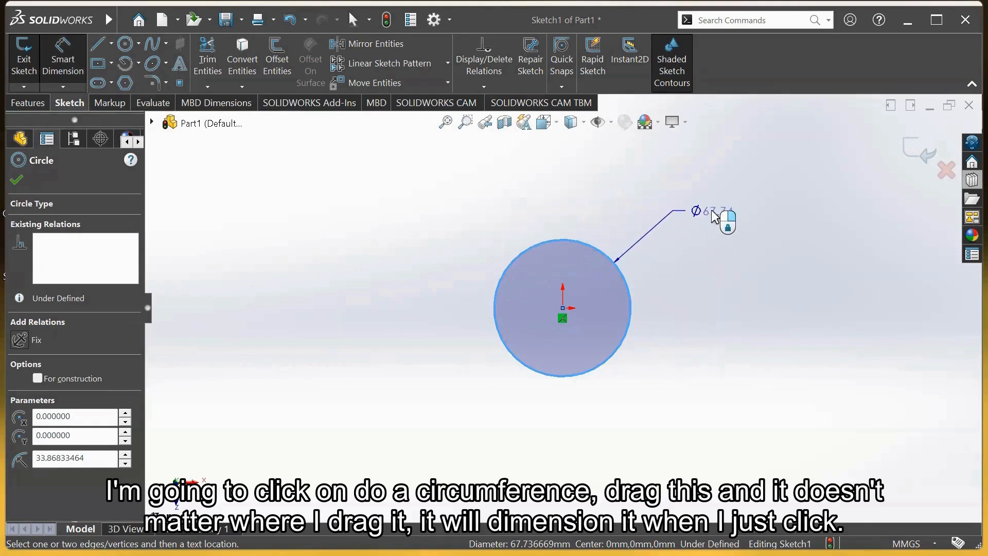
left_click(715, 217)
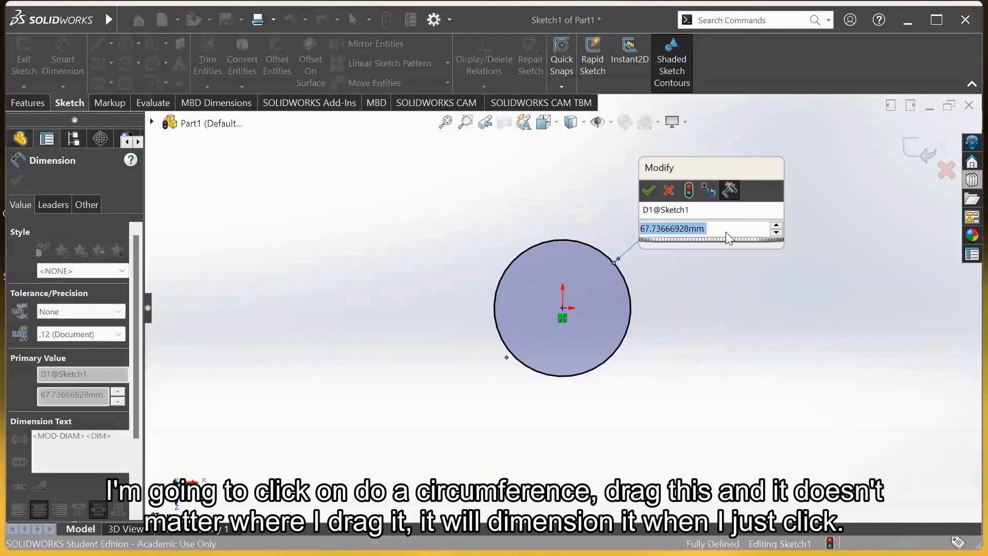
type("5cm")
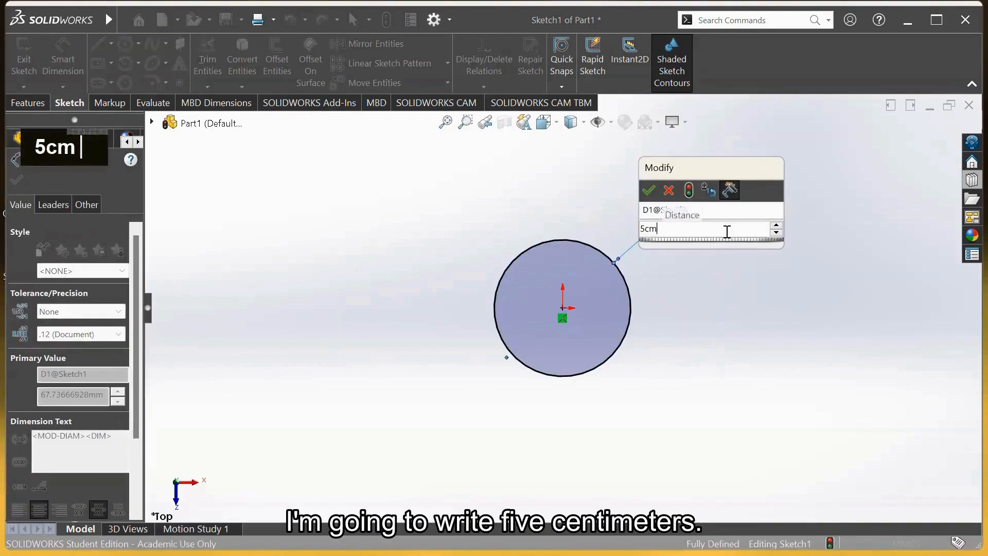
key("Return")
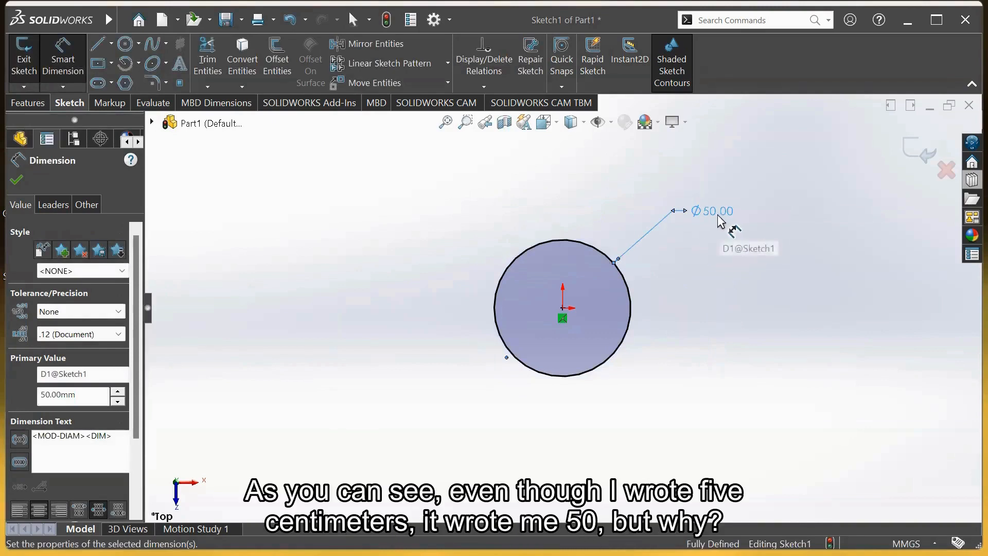
left_click_drag(716, 219, 684, 242)
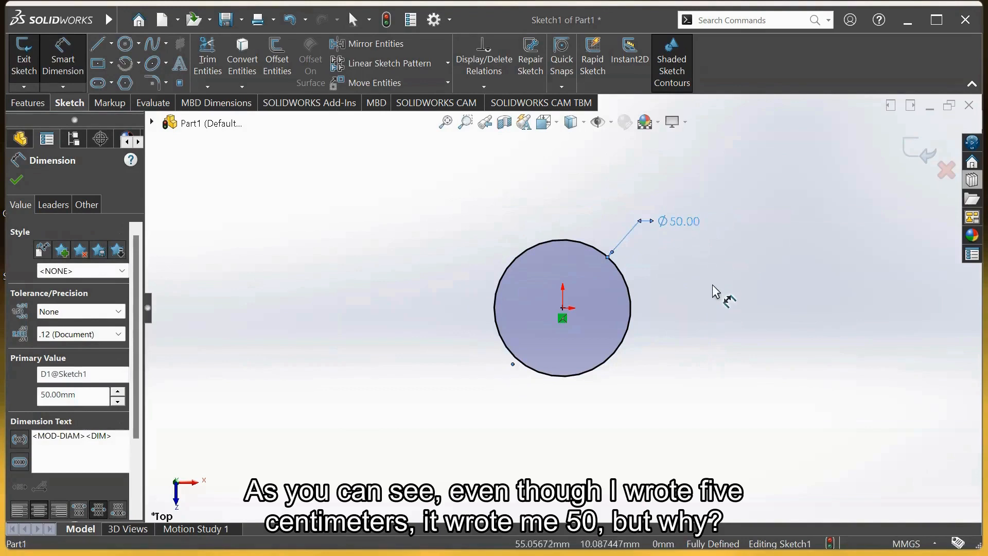
left_click(733, 308)
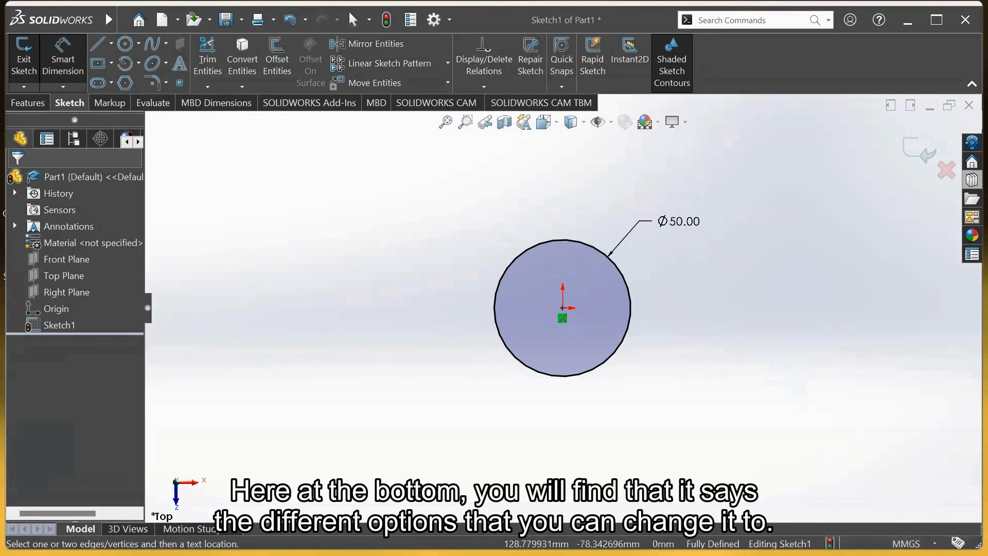
Step: Check the available unit systems without changing the current one, and leave the Smart Dimension tool
left_click(907, 543)
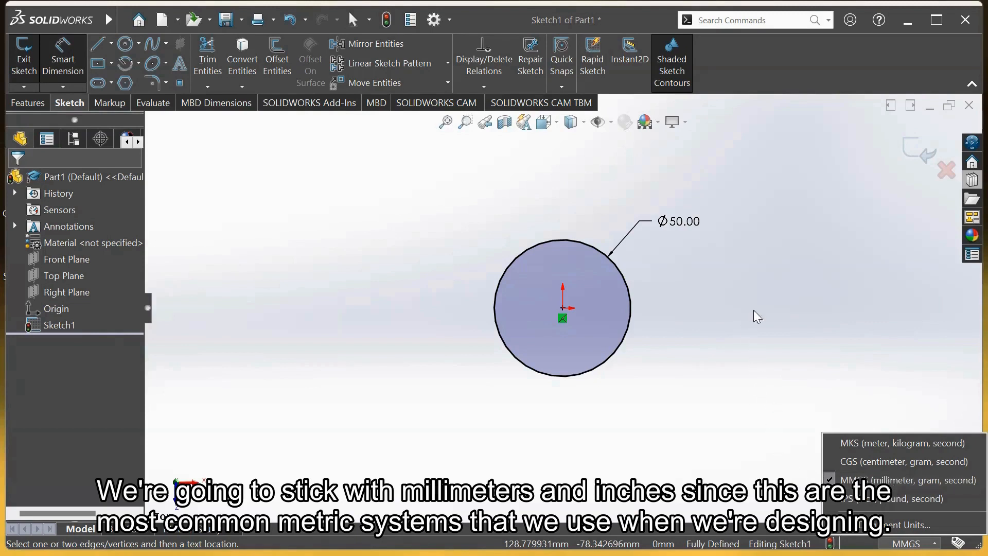
left_click(752, 283)
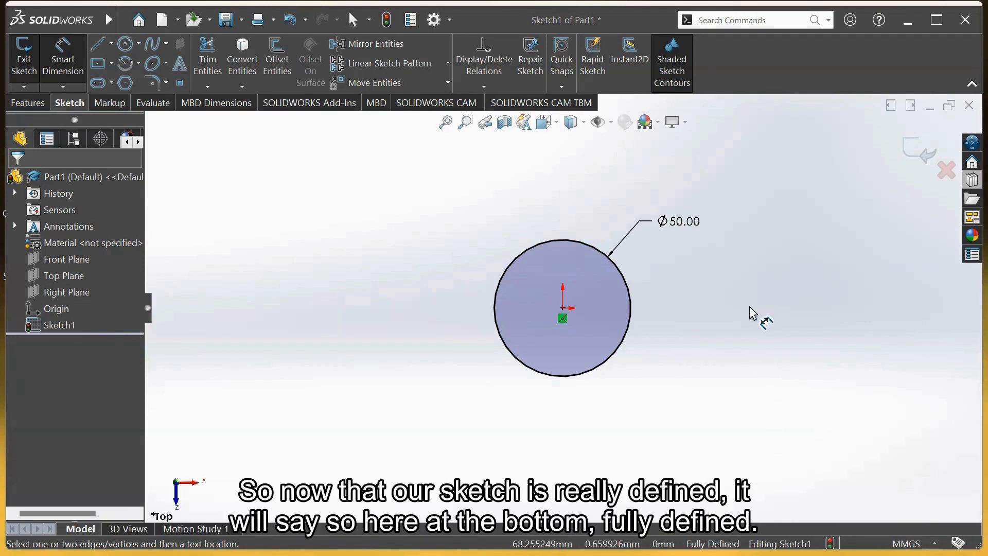
key("Escape")
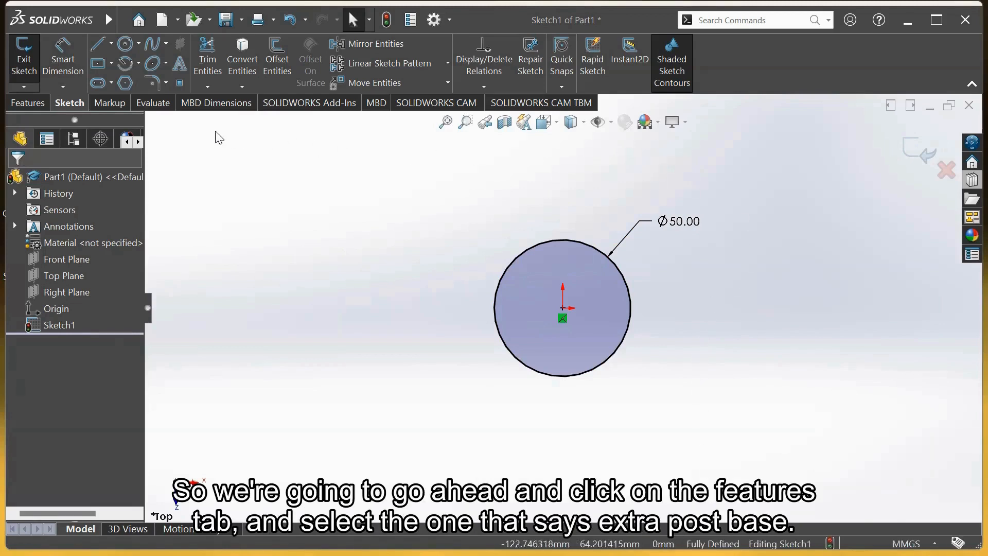
Step: Extrude the circle sketch as a blind Boss-Extrude with a depth of 30 mm to form a cylinder
left_click(33, 103)
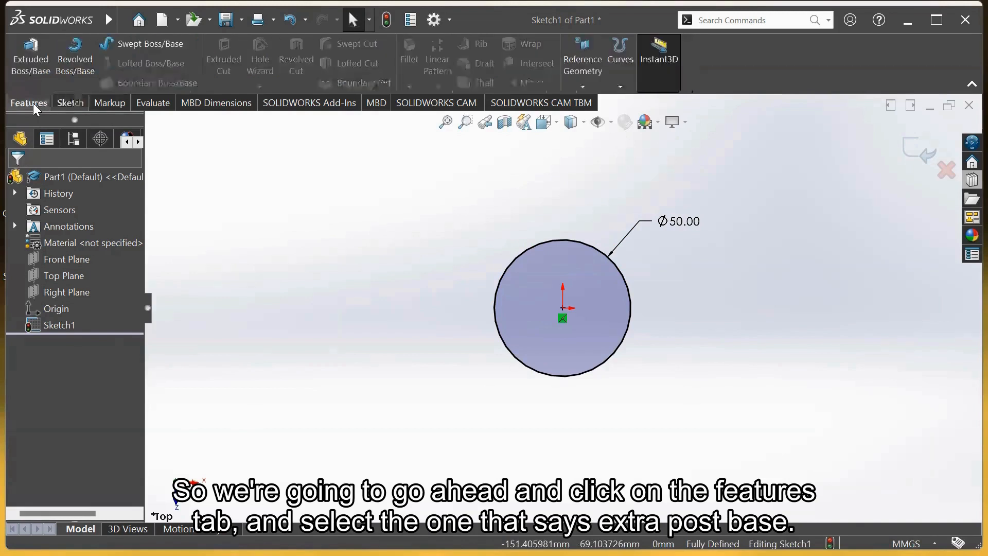
left_click(37, 73)
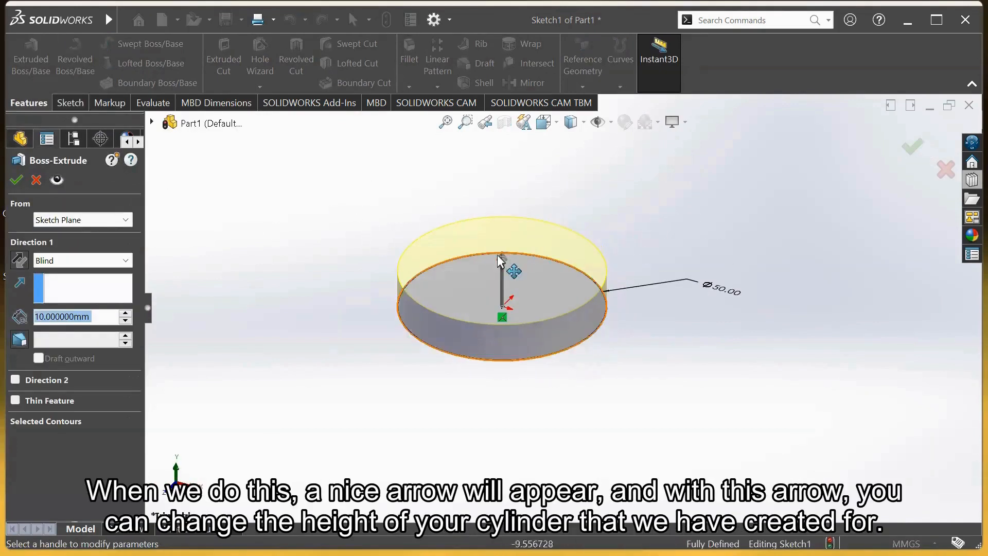
mouse_move(503, 260)
left_mouse_down()
mouse_move(506, 157)
mouse_move(507, 223)
mouse_move(516, 205)
left_mouse_up()
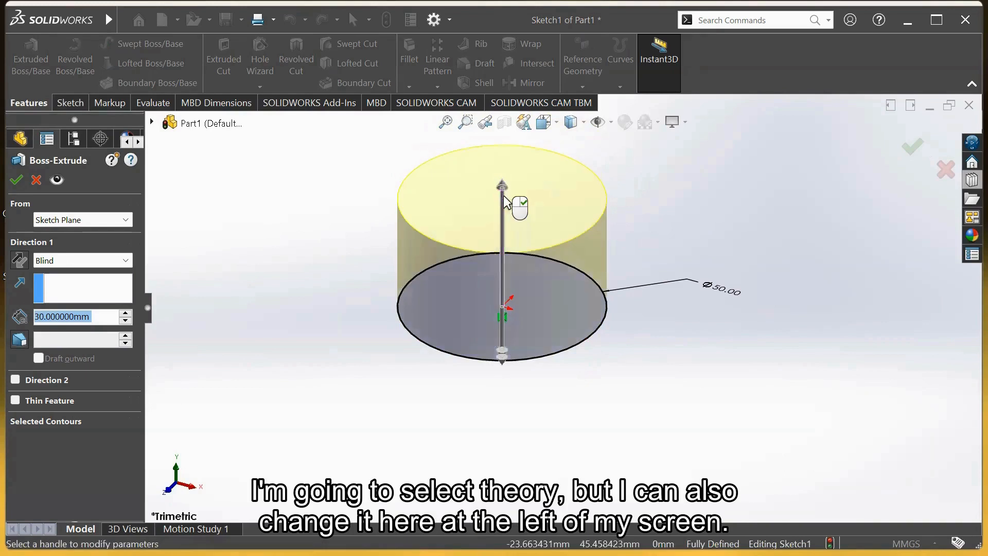
left_click(97, 316)
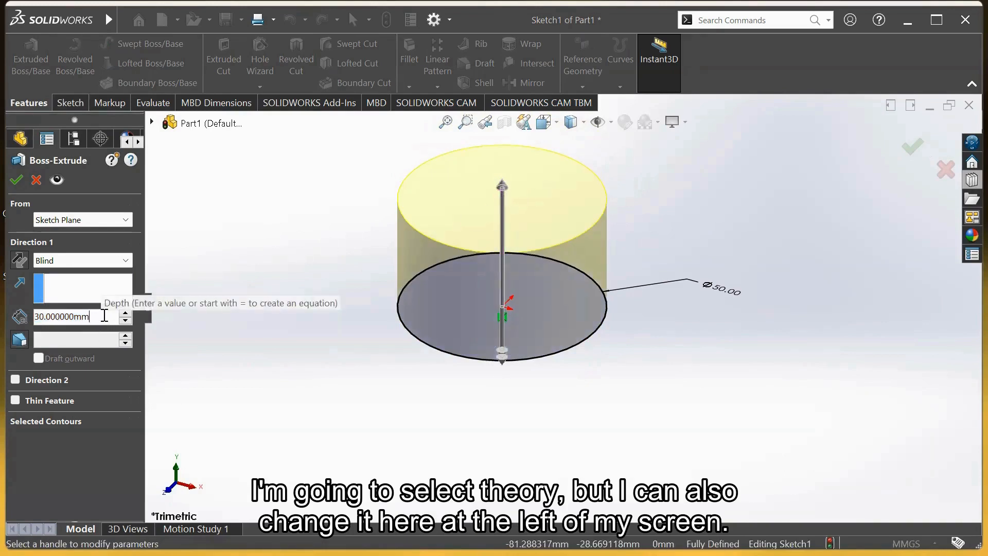
left_click_drag(101, 318, 19, 322)
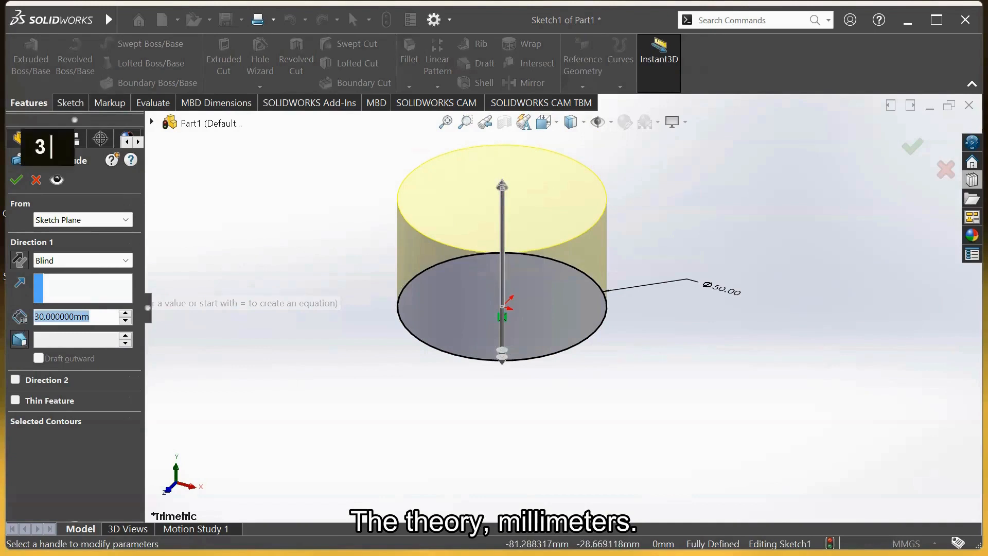
key("Return")
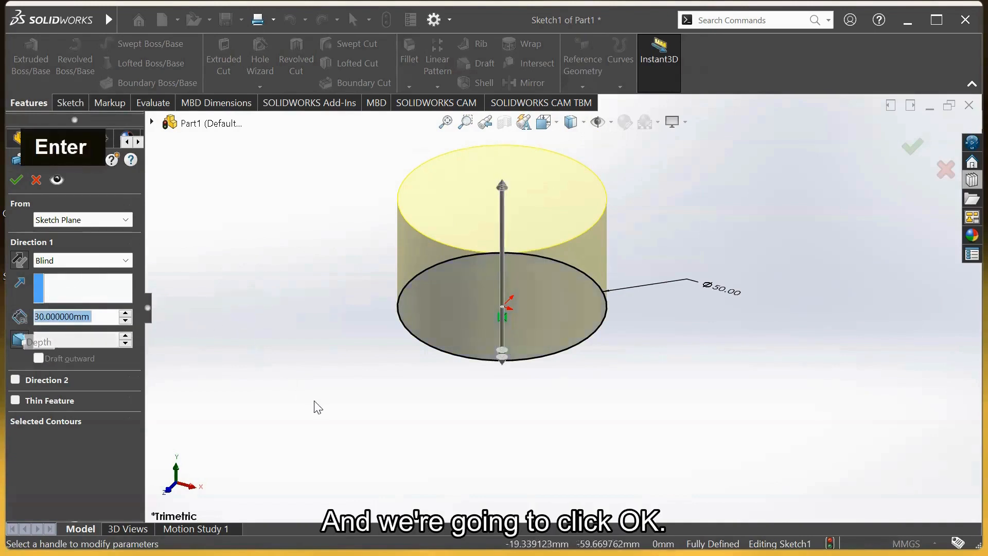
left_click(909, 147)
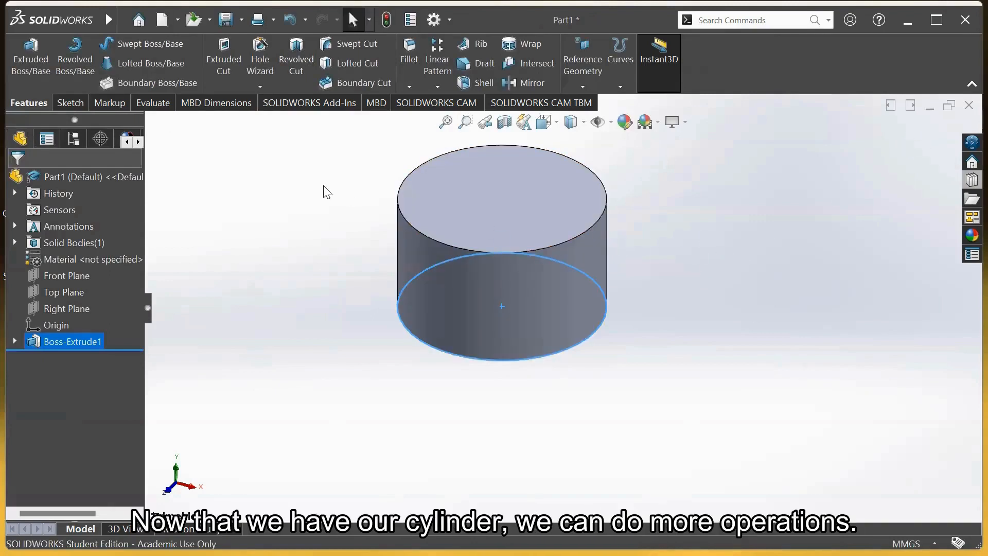
Step: Start a Chamfer on the cylinder and set its distance to 3 mm
scroll(405, 175, "up", 1)
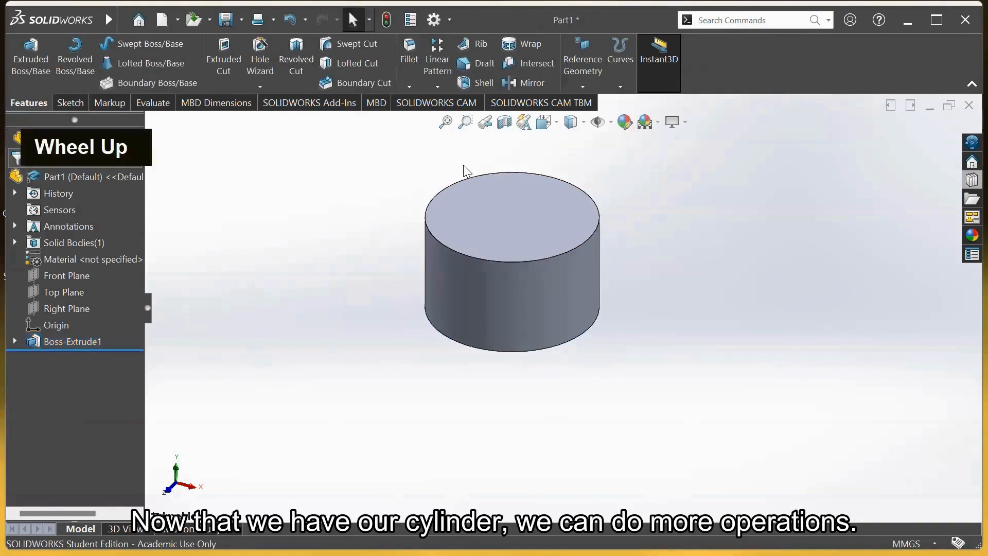
scroll(465, 170, "down", 1)
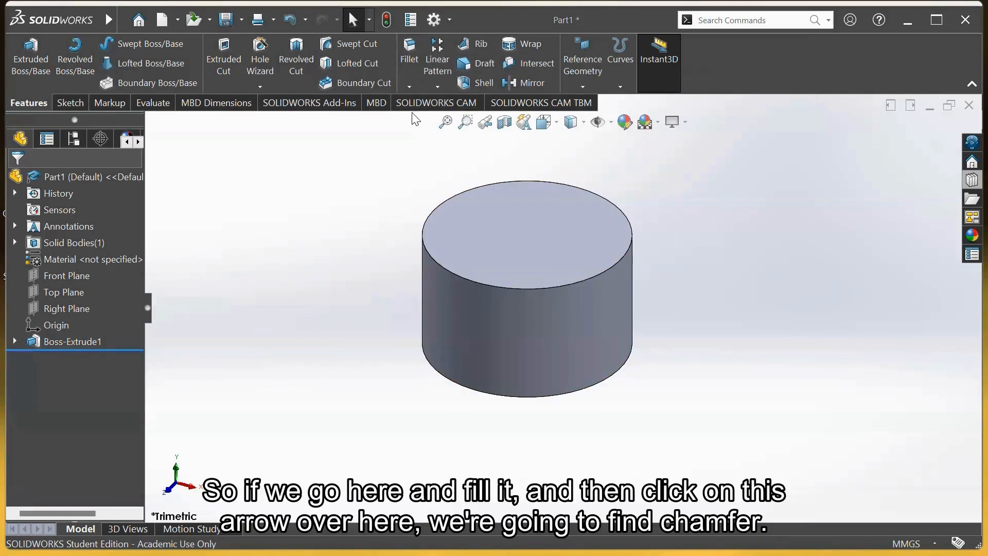
left_click(409, 87)
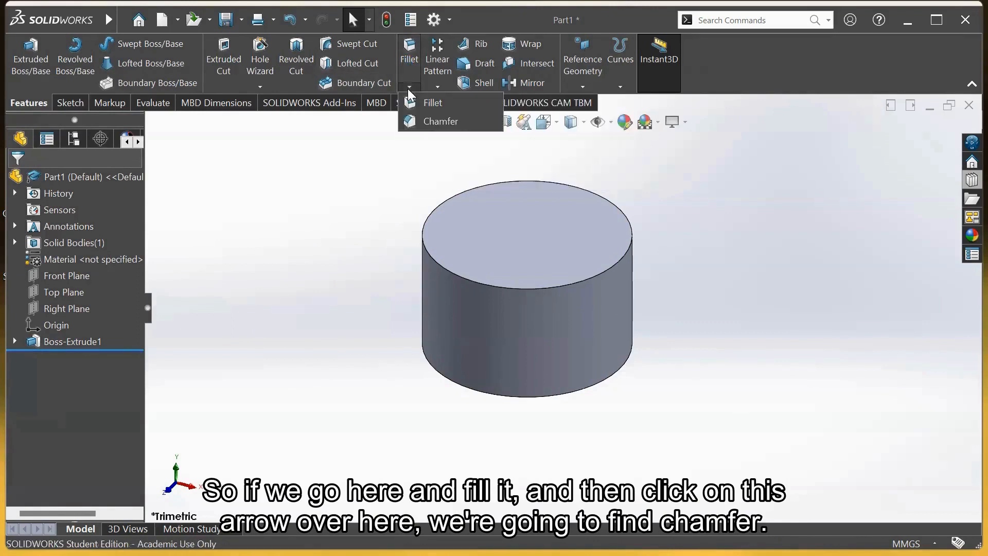
left_click(426, 120)
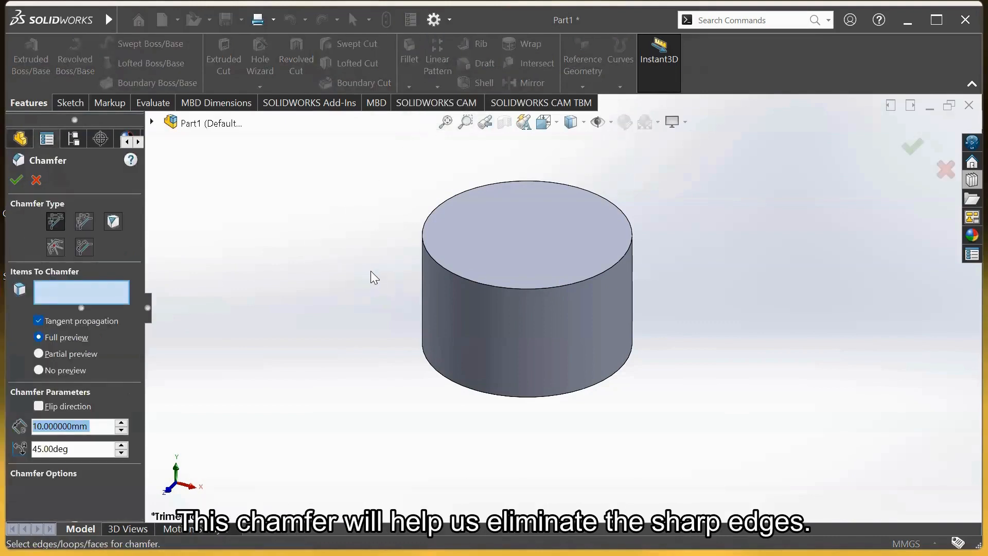
double_click(96, 425)
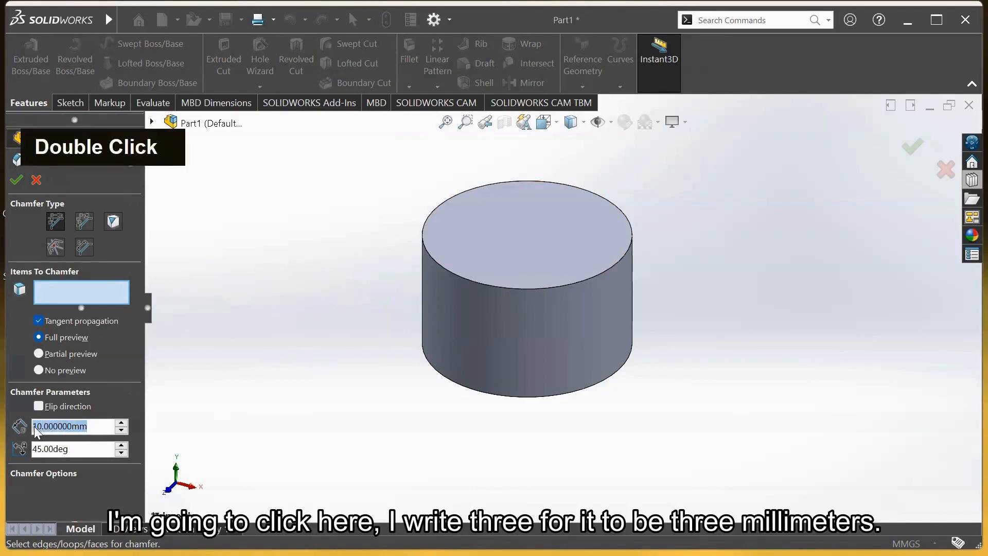
type("3")
key("Return")
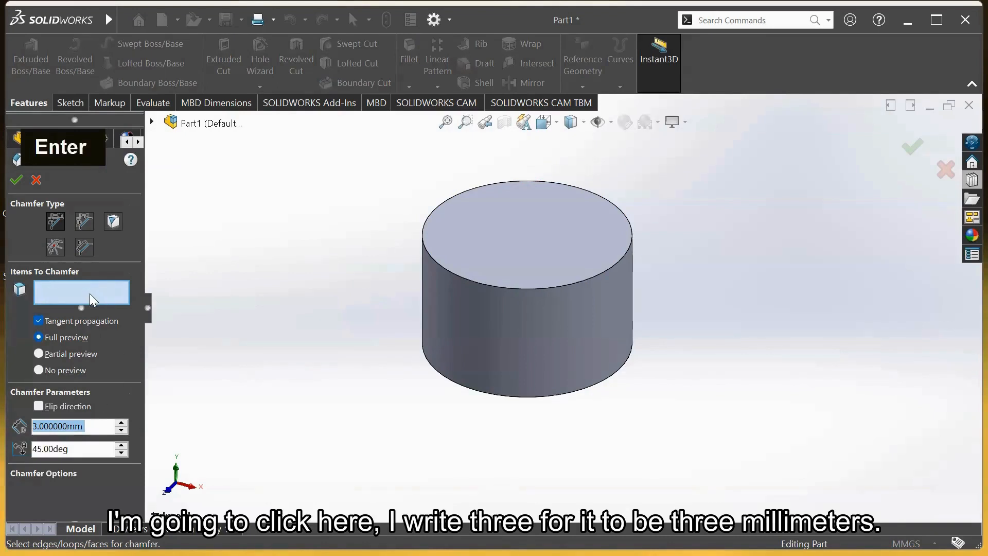
Step: Add the cylinder's upper and lower circular edges to the items to chamfer
left_click(87, 292)
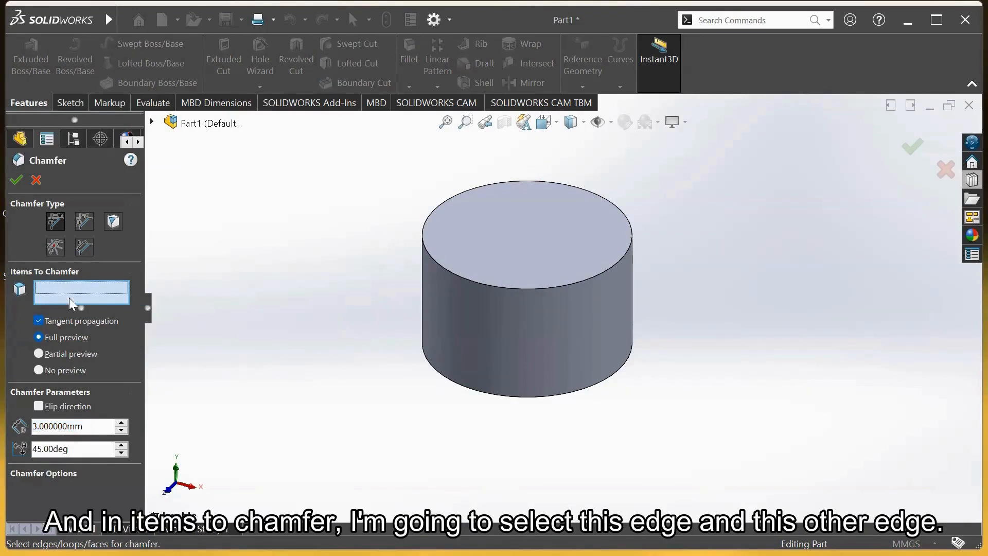
left_click(445, 276)
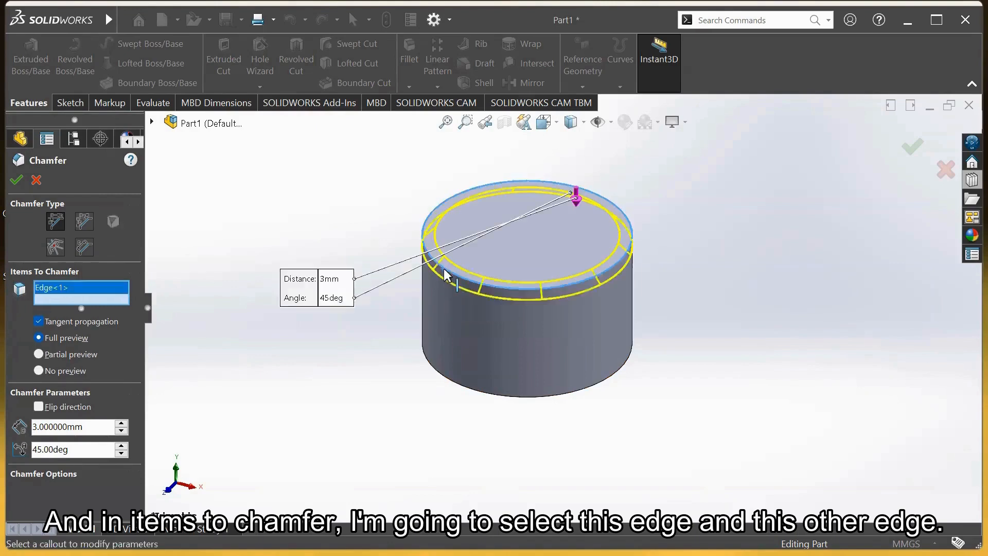
left_click(444, 381)
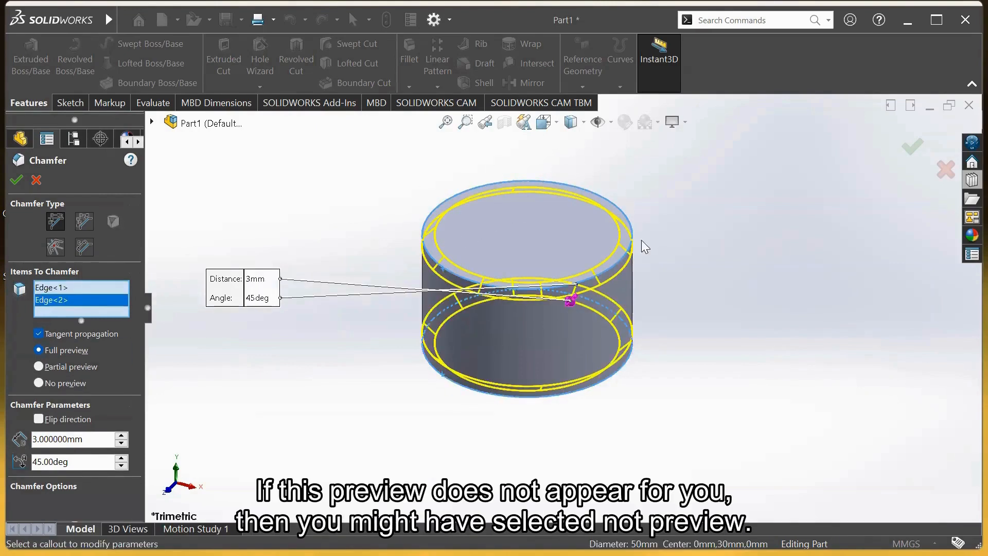
Step: Compare the chamfer preview options for the two edges, ending on Full preview, and accept the chamfer
left_click(69, 385)
left_click(71, 368)
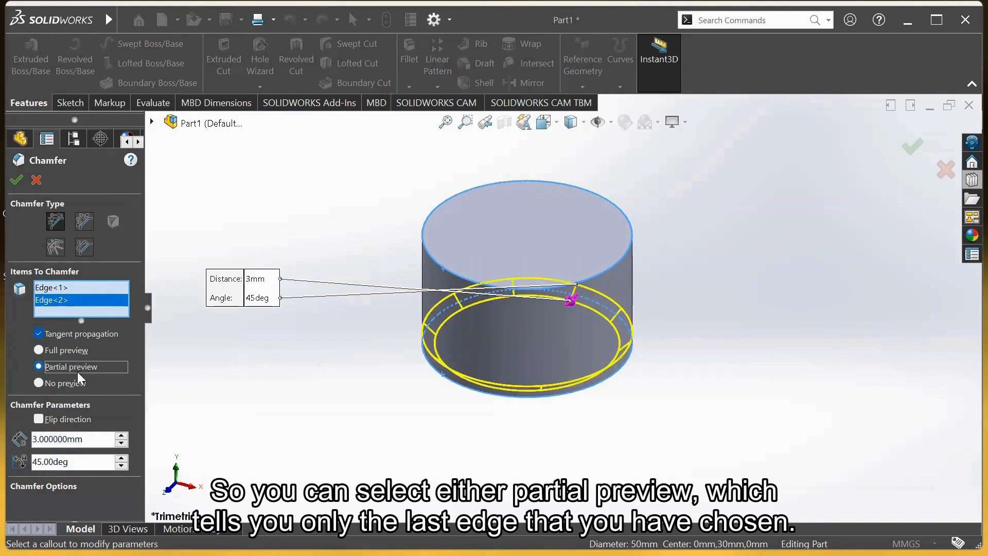
left_click(72, 287)
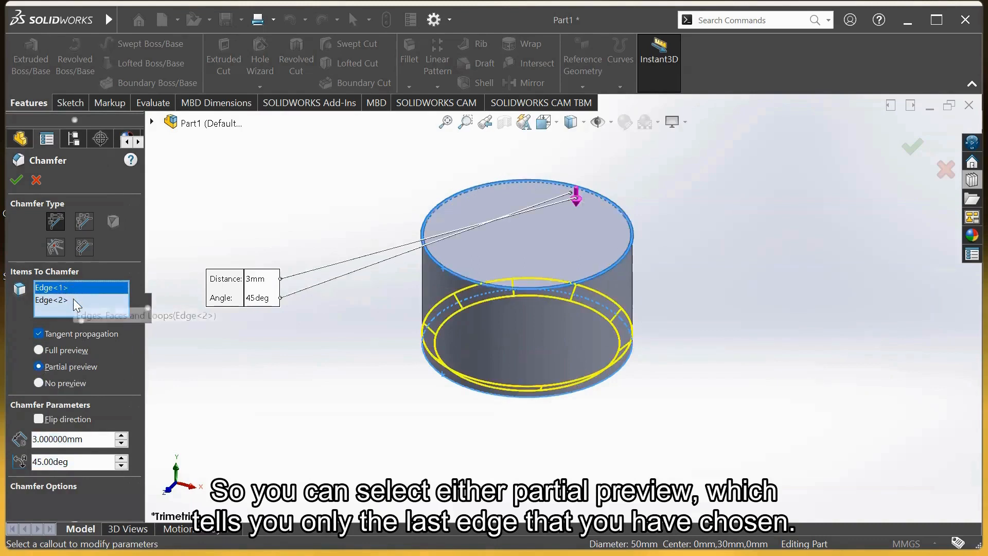
left_click(73, 299)
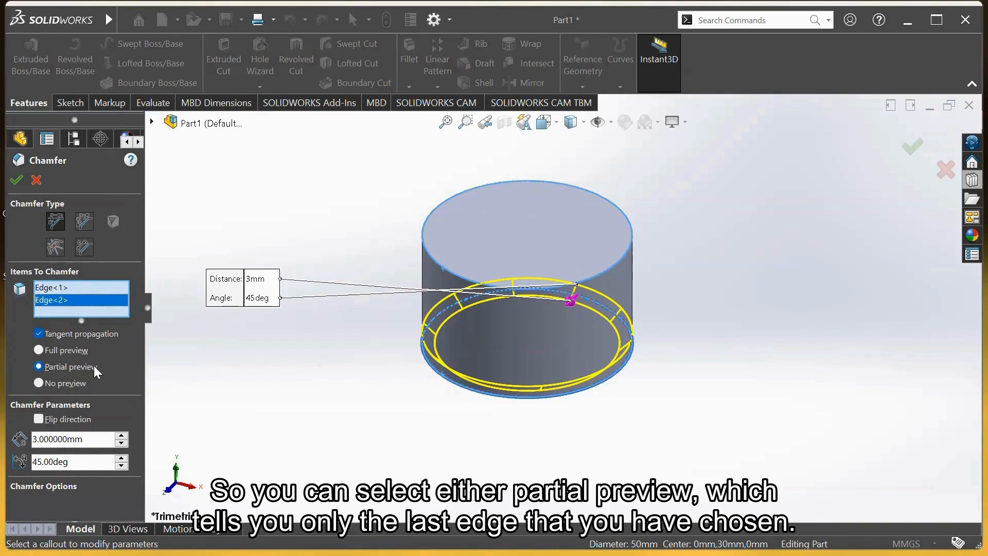
left_click(81, 351)
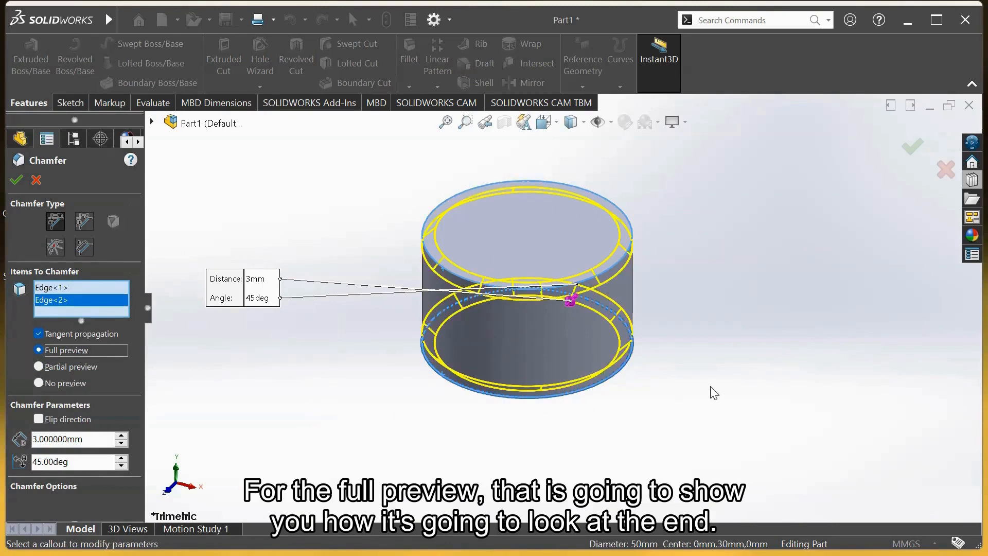
left_click(913, 148)
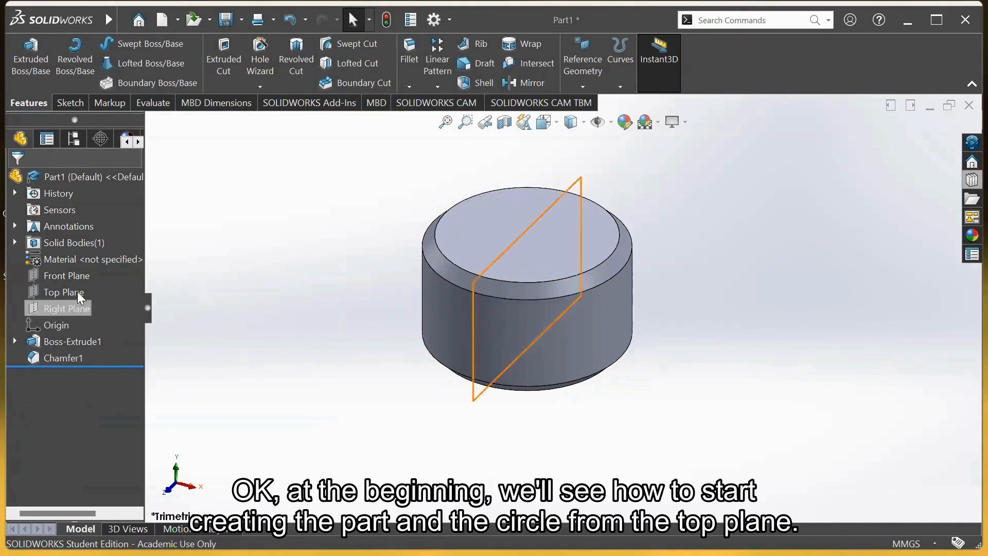
Step: Examine the Top Plane and the cylinder's flat top face as possible sketch planes, leaving nothing selected
left_click(68, 291)
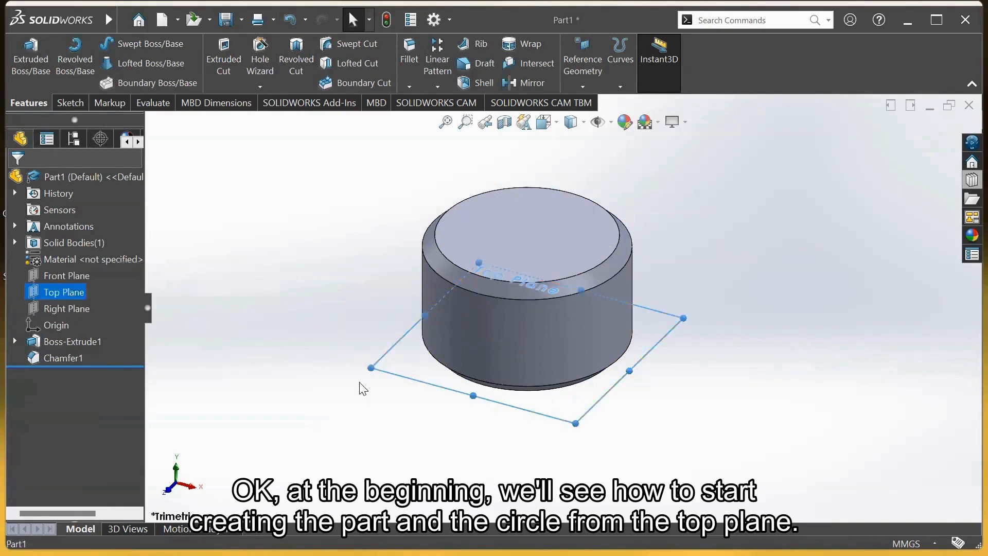
middle_click_drag(496, 421, 494, 417)
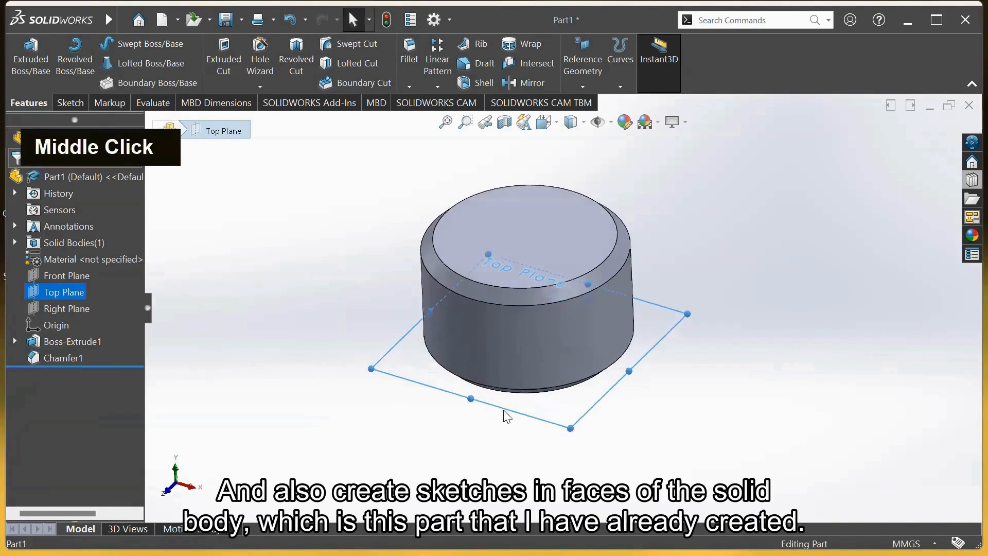
scroll(638, 231, "up", 2)
scroll(639, 232, "down", 3)
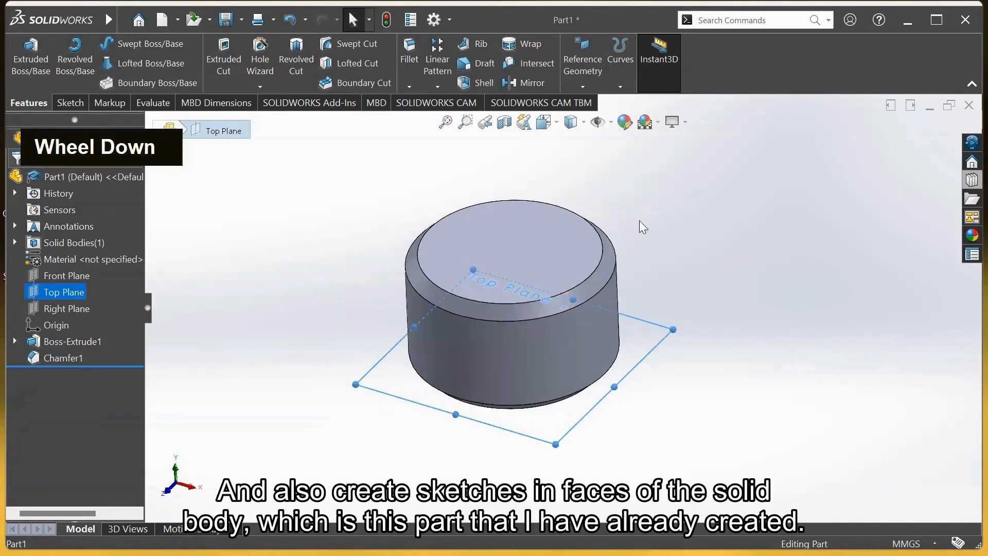
left_click(635, 226)
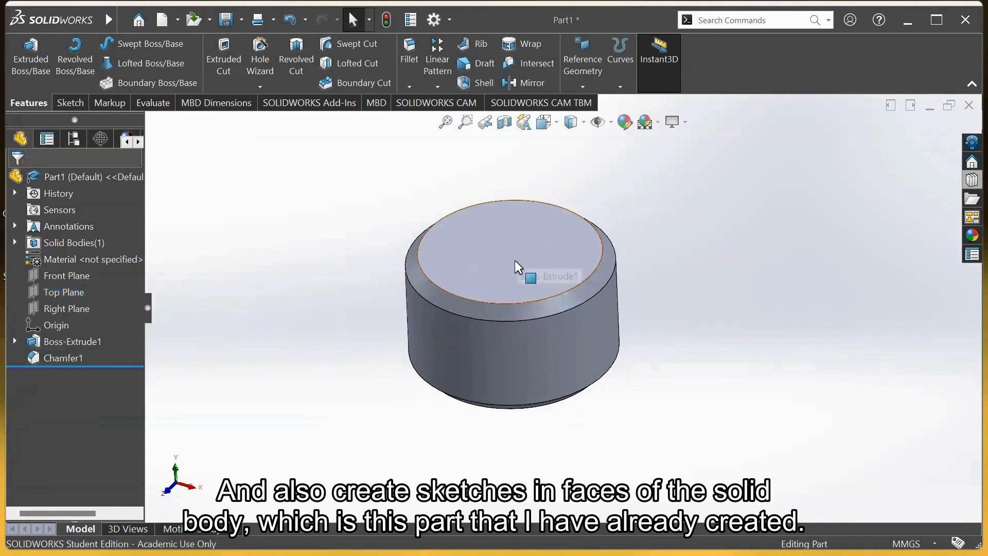
left_click(475, 244)
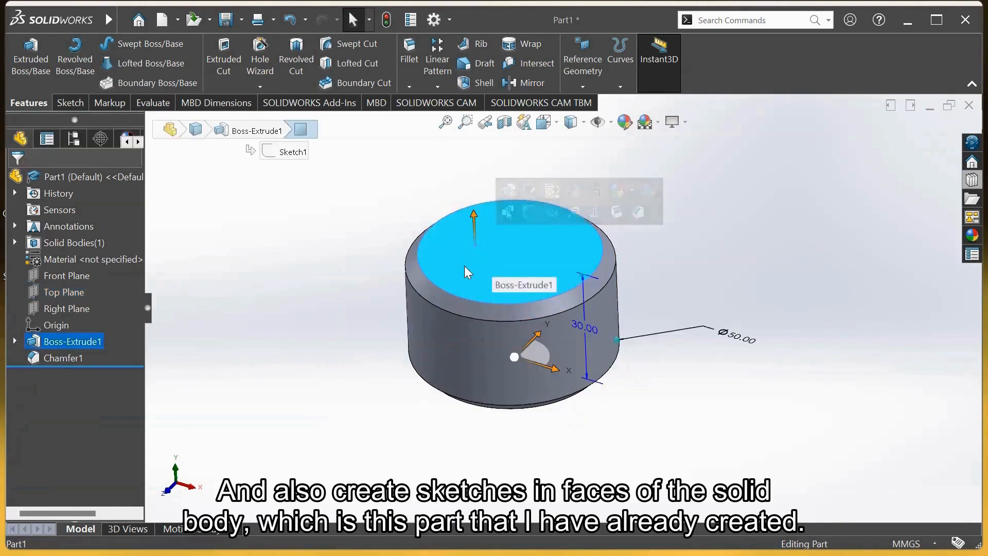
left_click(382, 305)
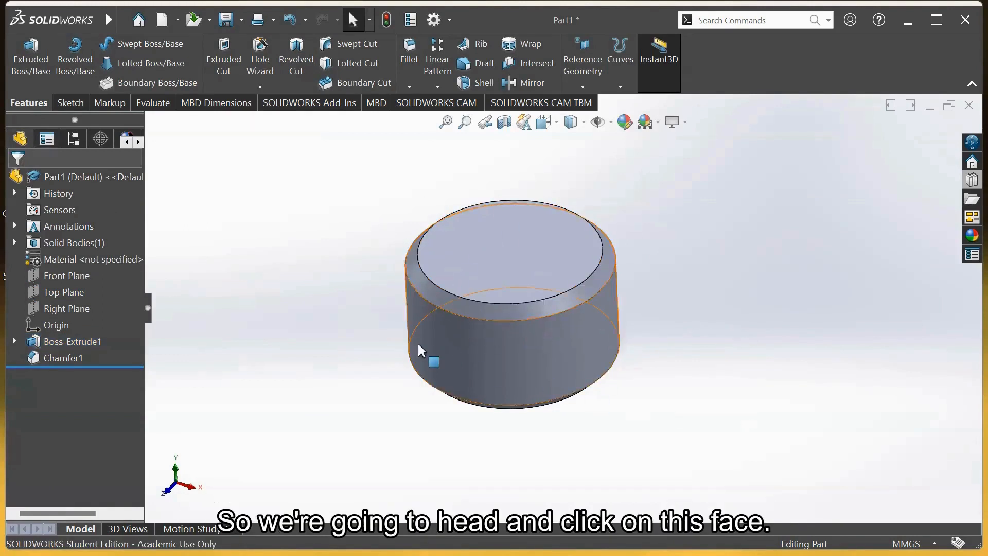
Step: Start a new sketch on the flat top face of the chamfered cylinder
left_click(513, 244)
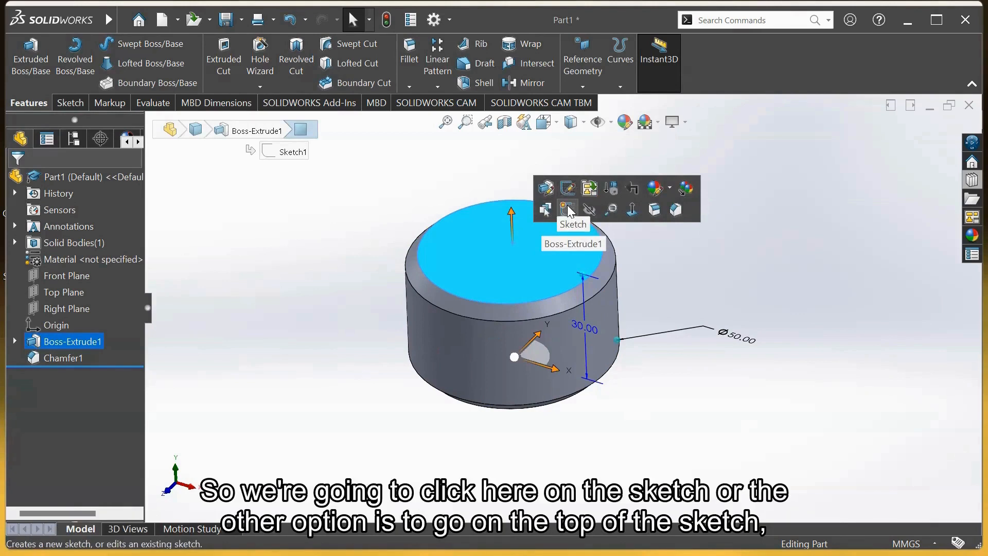
left_click(373, 205)
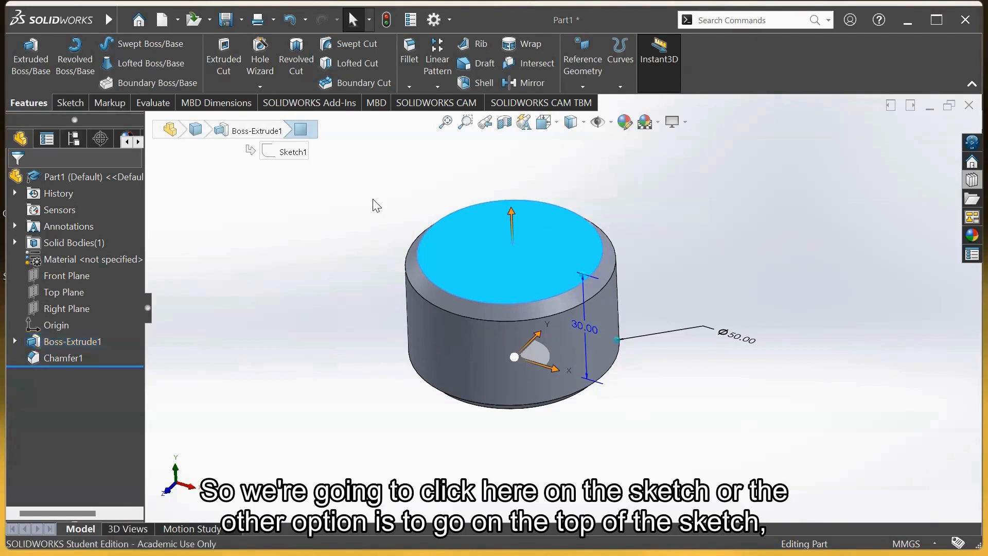
left_click(69, 103)
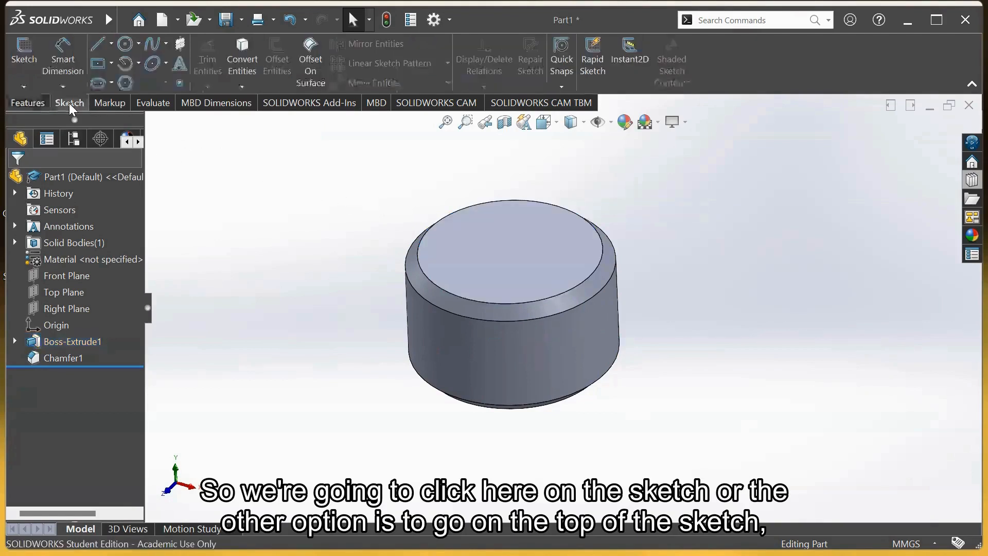
left_click(27, 54)
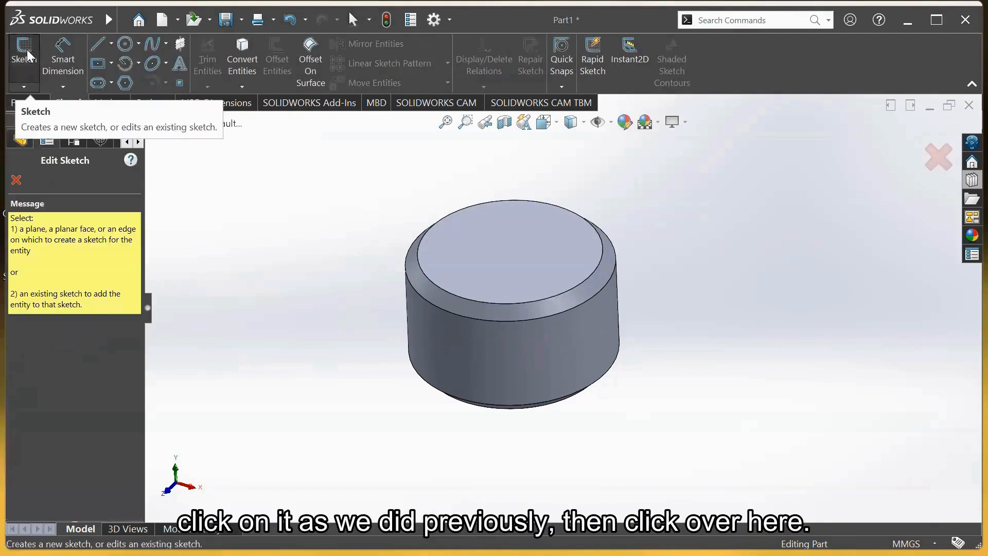
left_click(492, 245)
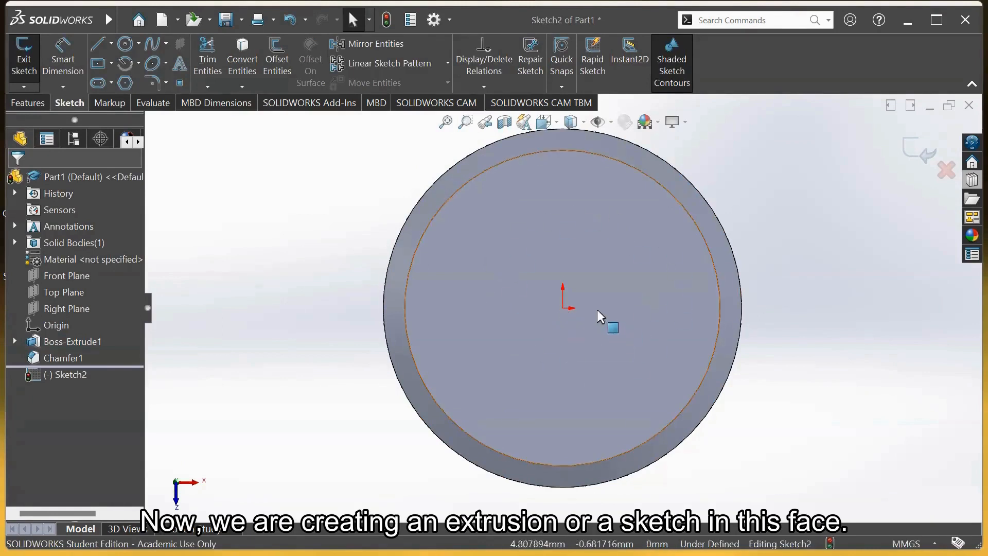
Step: Sketch a circle about 29.5 mm in diameter on the cylinder's top face, centred on the origin
left_click(125, 43)
left_click(563, 308)
left_click(636, 233)
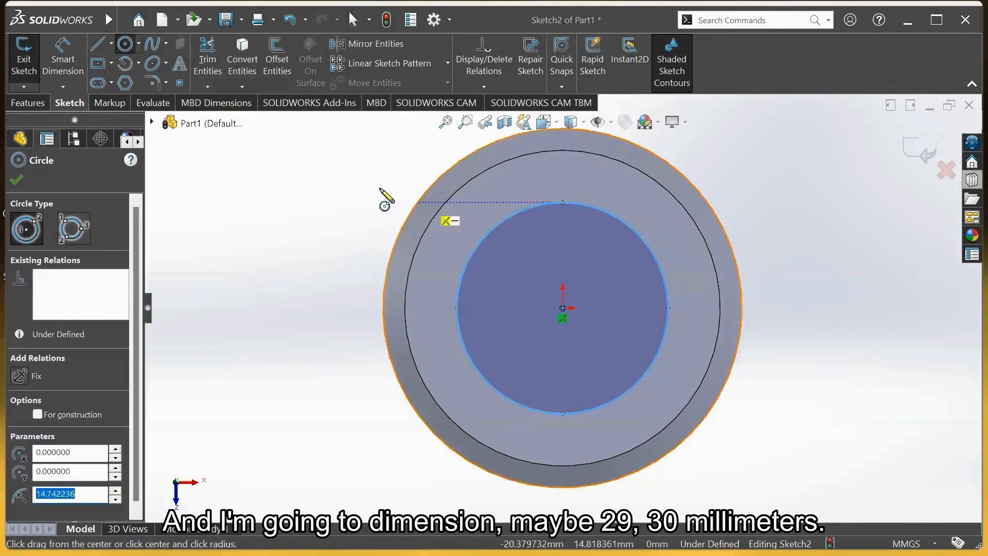
Step: Dimension the sketched circle with Smart Dimension and set its diameter to 30 mm
left_click(63, 59)
left_click(666, 294)
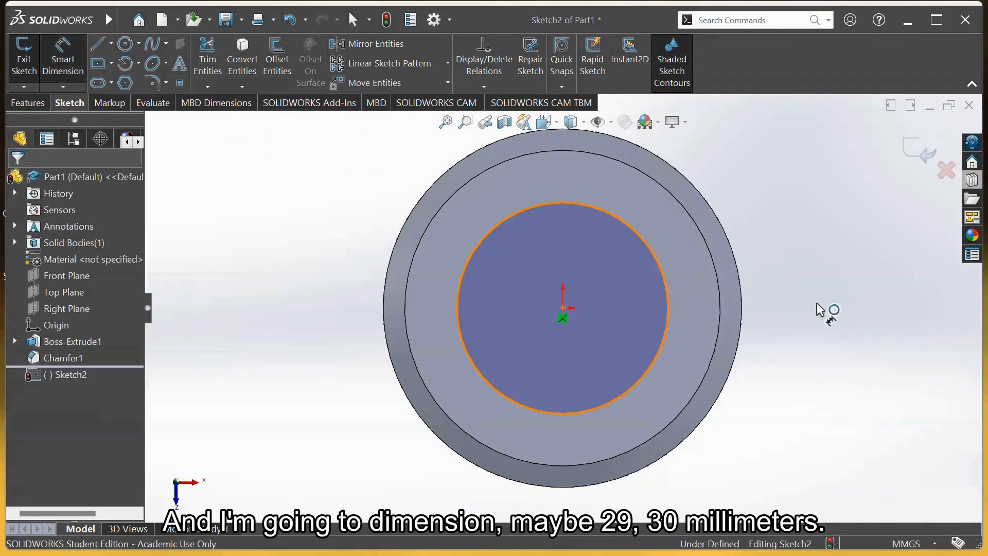
left_click(843, 371)
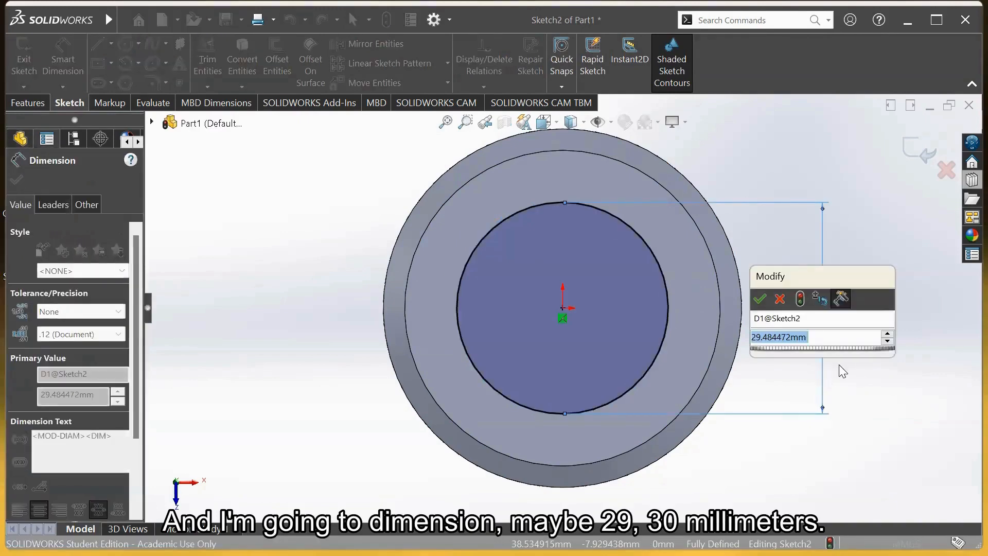
type("30")
key("Return")
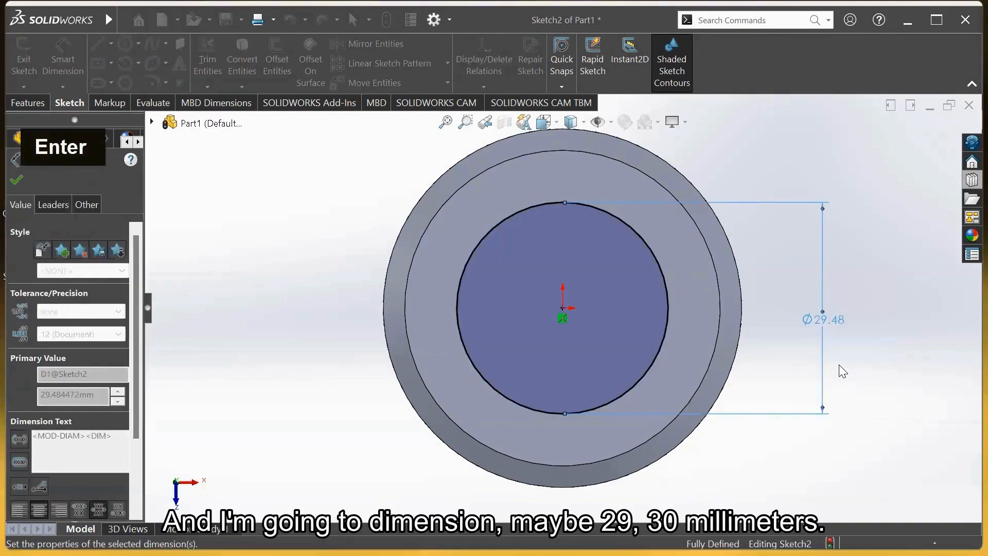
Step: Extrude the circle as a blind boss 3 mm upward from the top face, merged with the cylinder
left_click(29, 102)
left_click(25, 70)
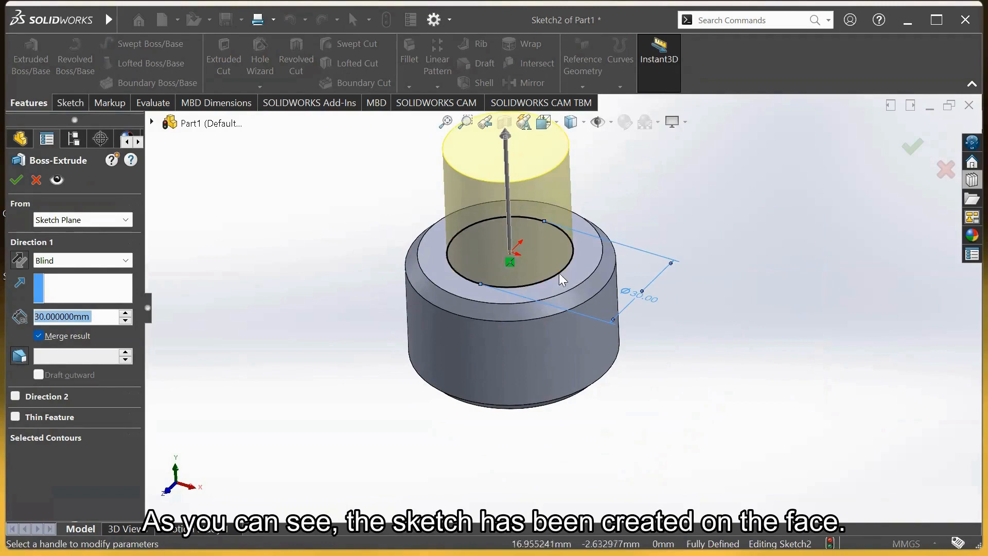
left_click_drag(510, 140, 516, 249)
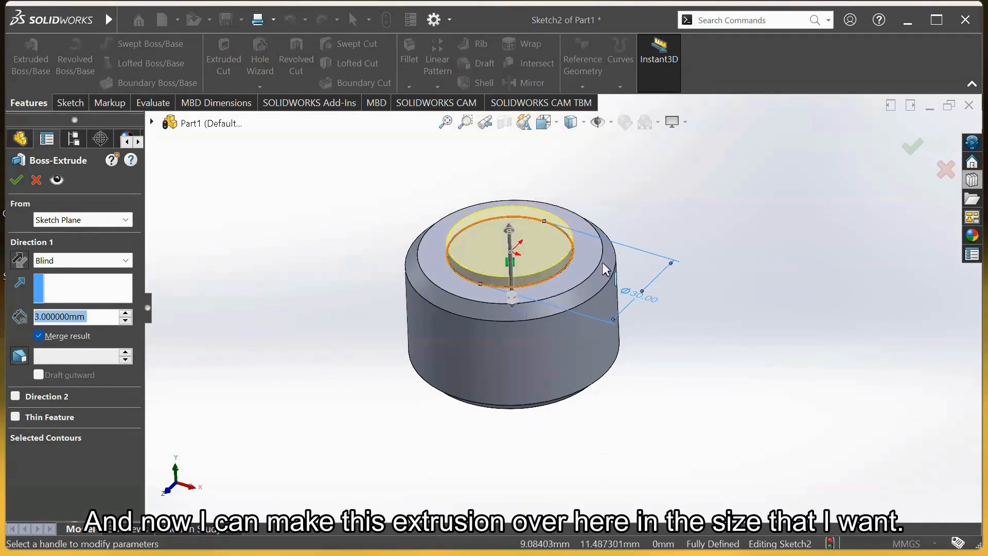
left_click(914, 146)
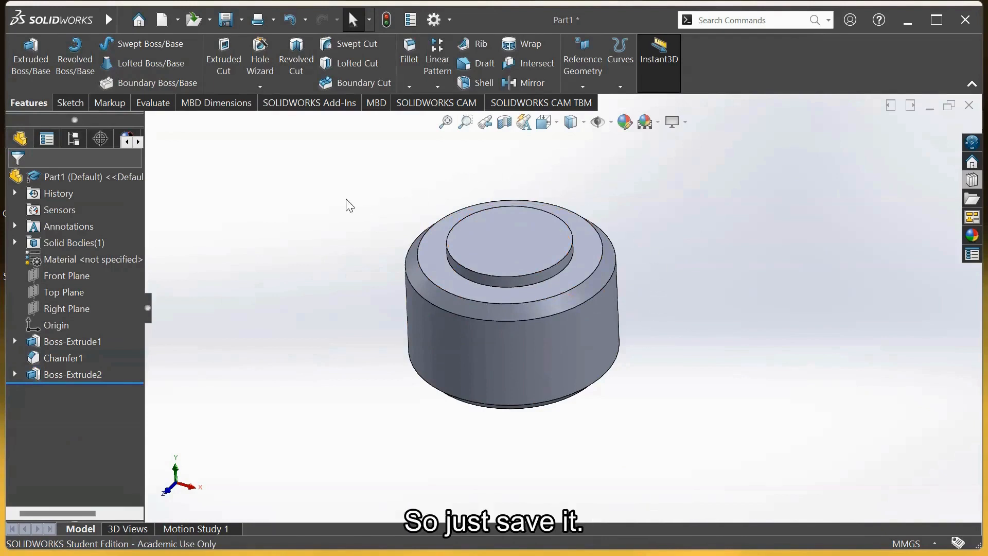
Step: Save the part in the SolidWorks Tutorial folder under the file name Plastic_Man
left_click(226, 21)
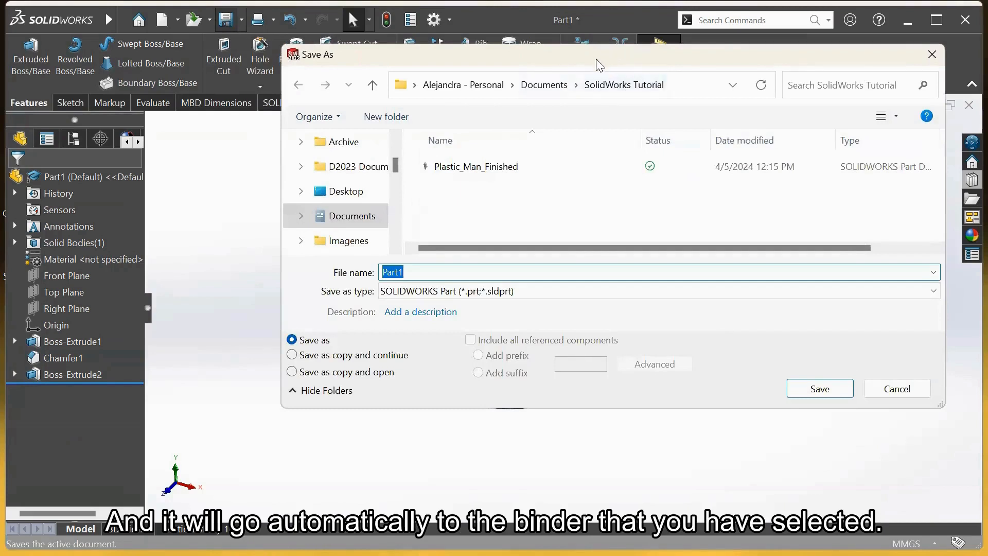
left_click_drag(596, 63, 549, 76)
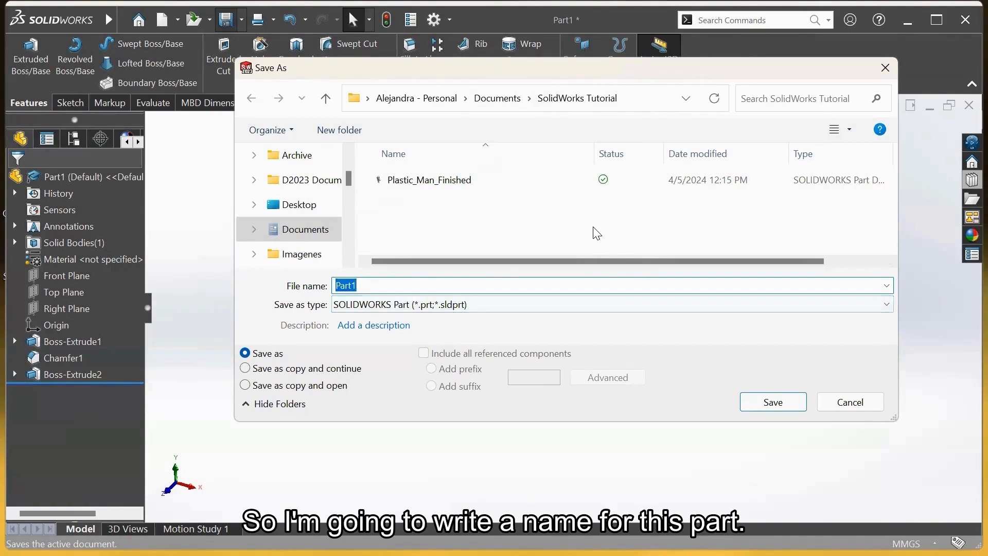
key("Caps_Lock")
type("P")
key("Caps_Lock")
type("lastic")
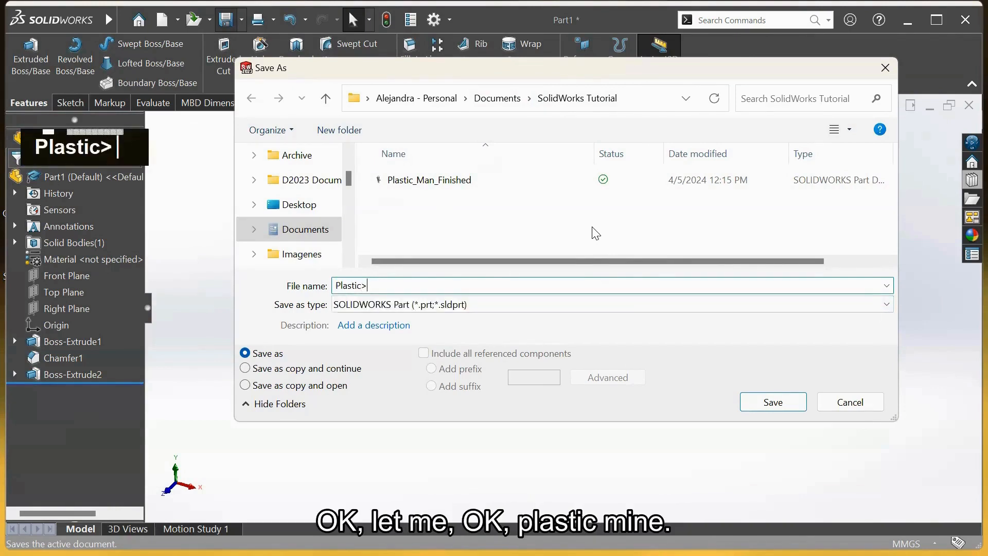
type("_")
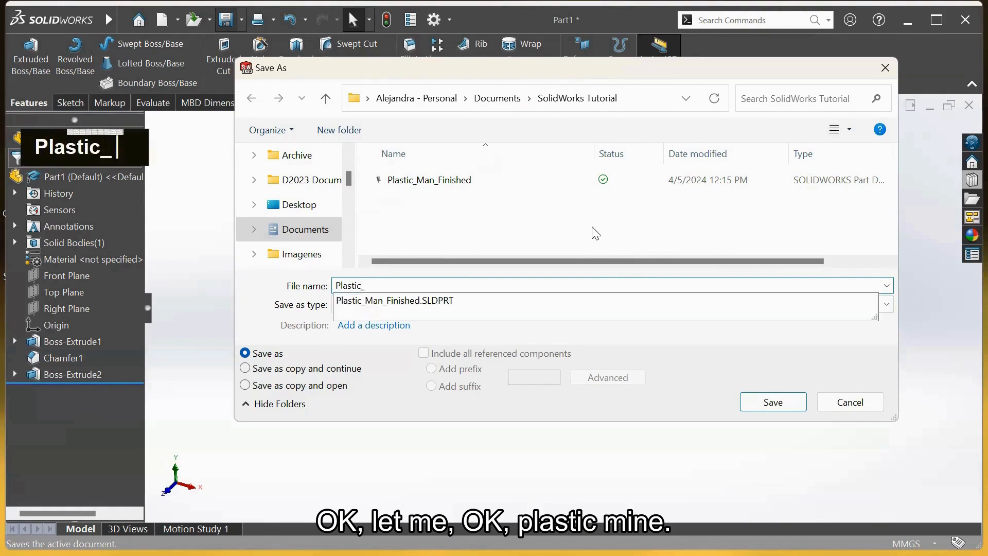
type("Man")
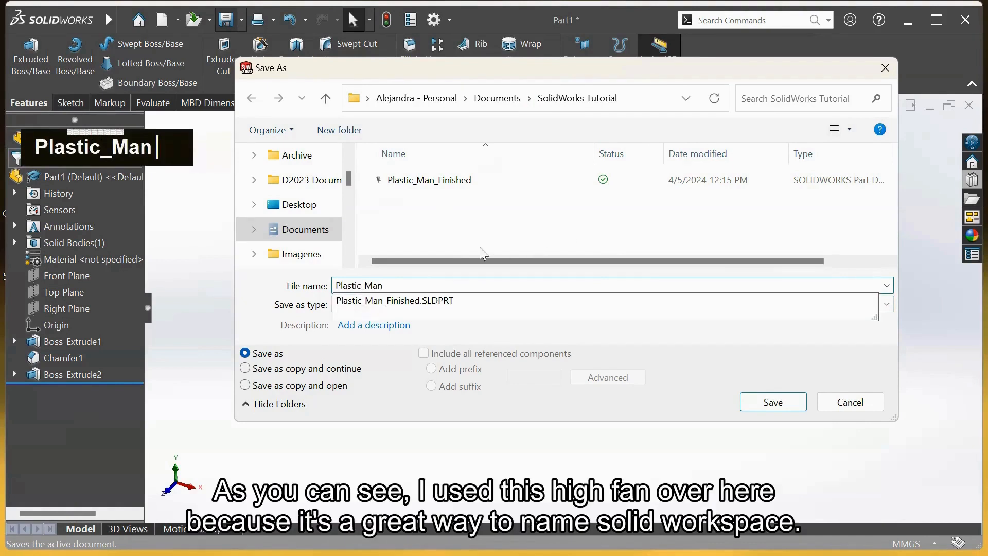
left_click_drag(363, 287, 368, 287)
left_click(383, 286)
left_click(308, 277)
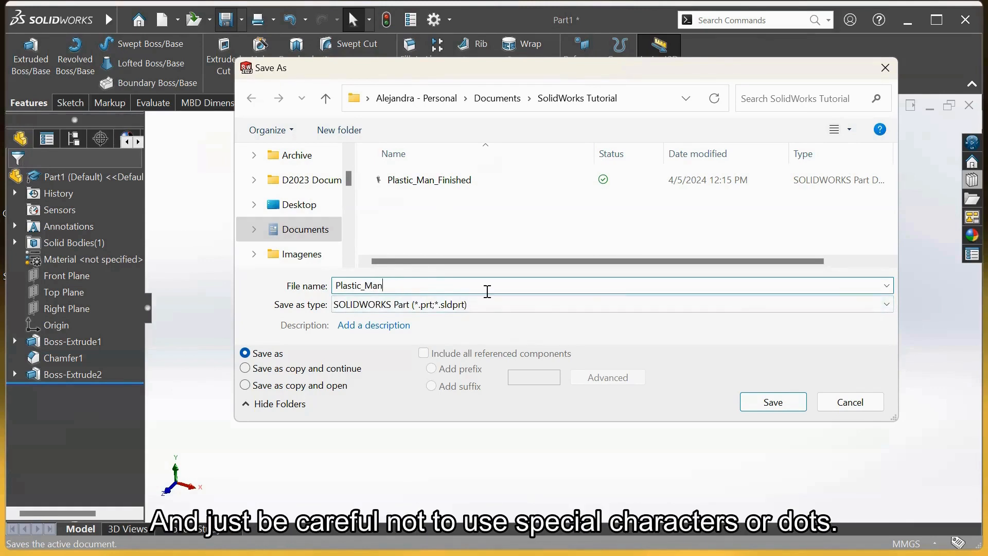
left_click(769, 410)
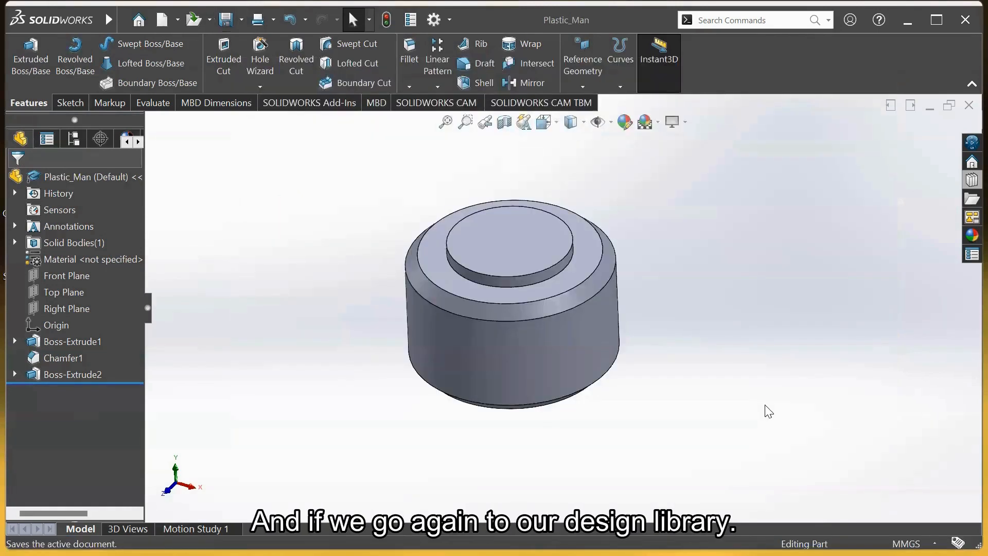
Step: Check the SolidWorks Tutorial folder in the Design Library for the saved Plastic_Man part and view its preview
left_click(968, 183)
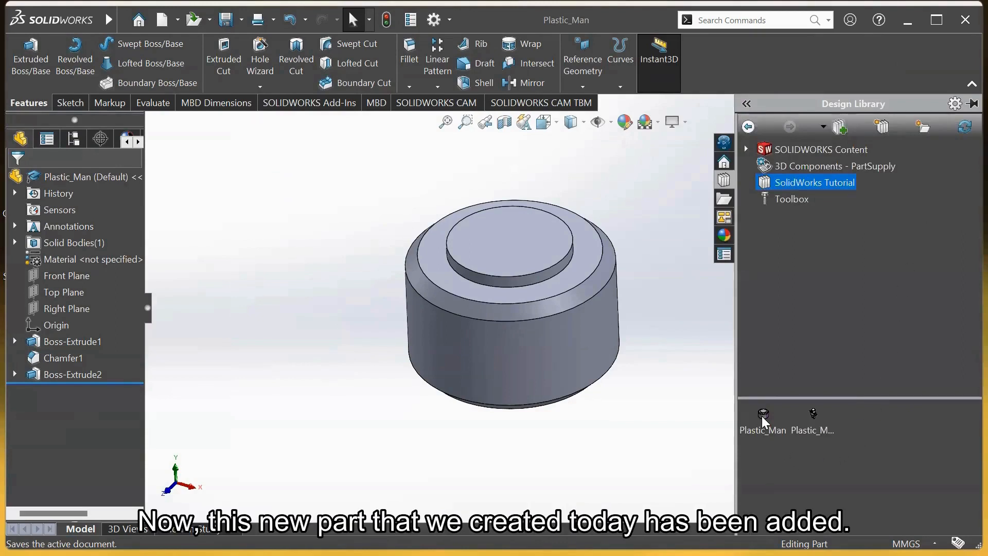
mouse_move(762, 417)
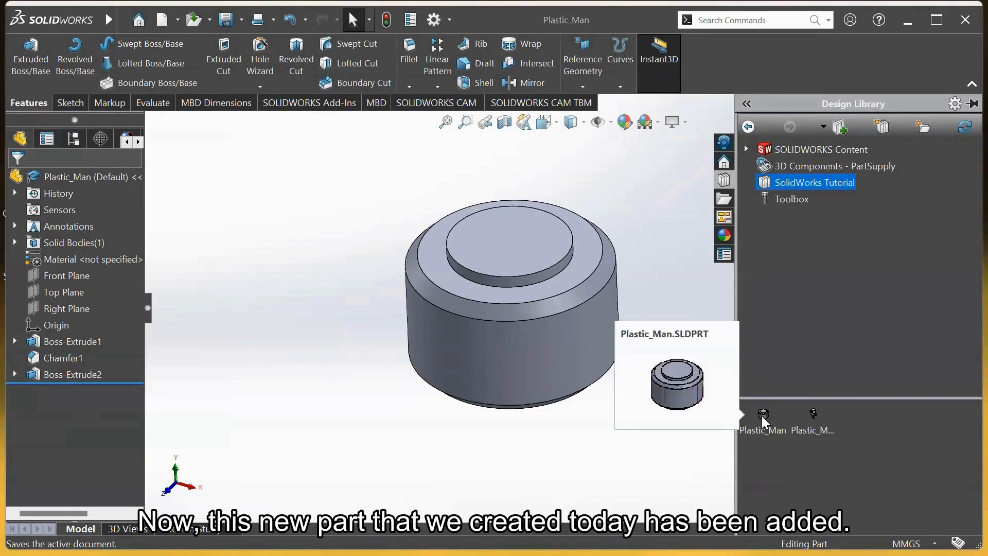